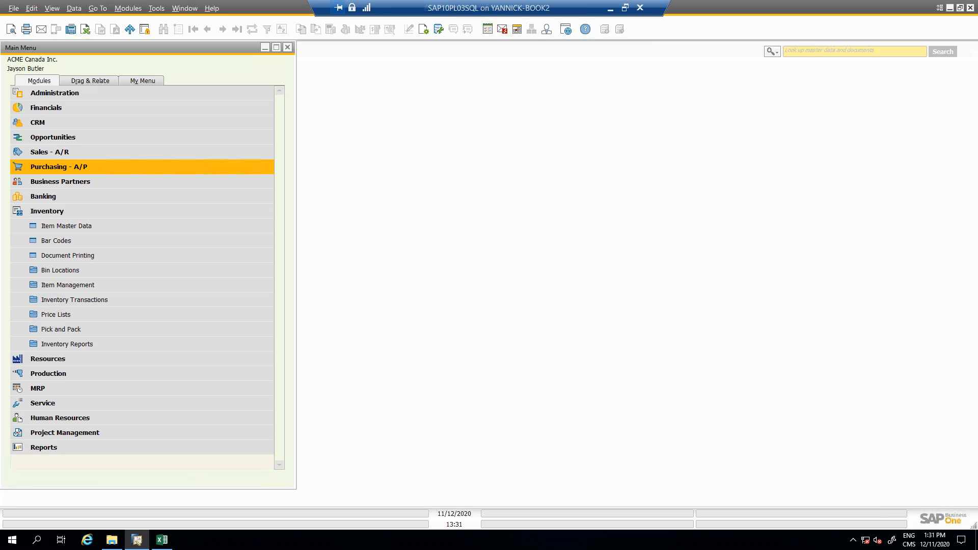
# Open the selection criteria of the Inventory Audit Report from the inventory reports.
pyautogui.click(30, 217)
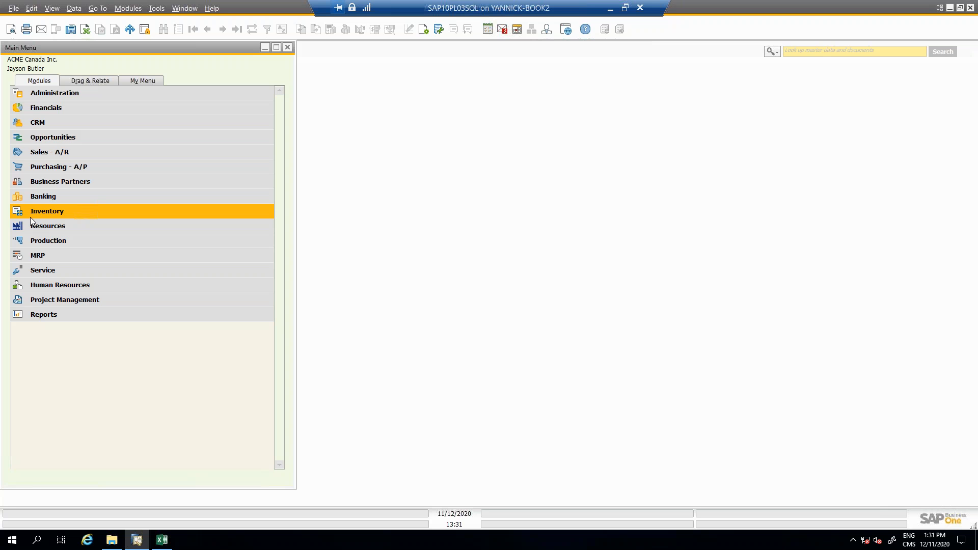
pyautogui.click(29, 216)
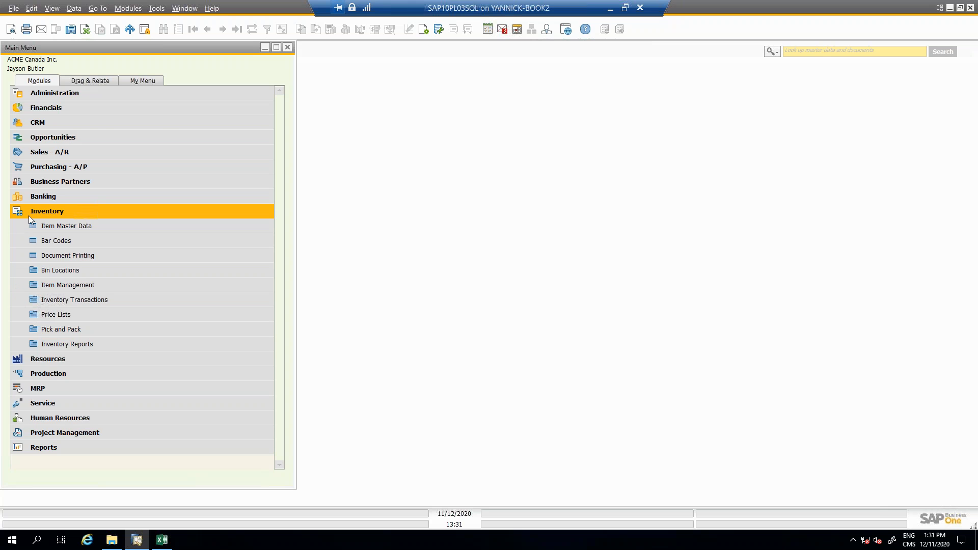
pyautogui.click(65, 345)
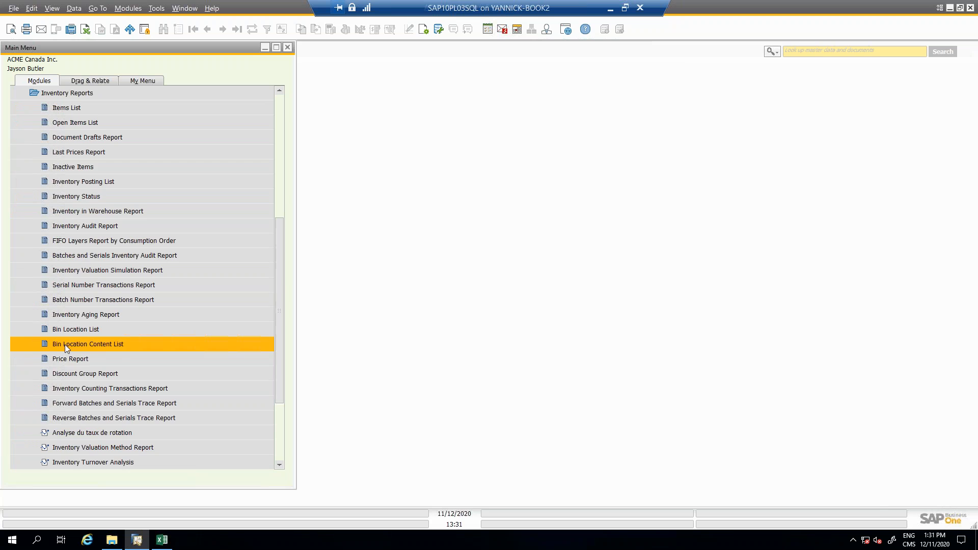
pyautogui.click(105, 314)
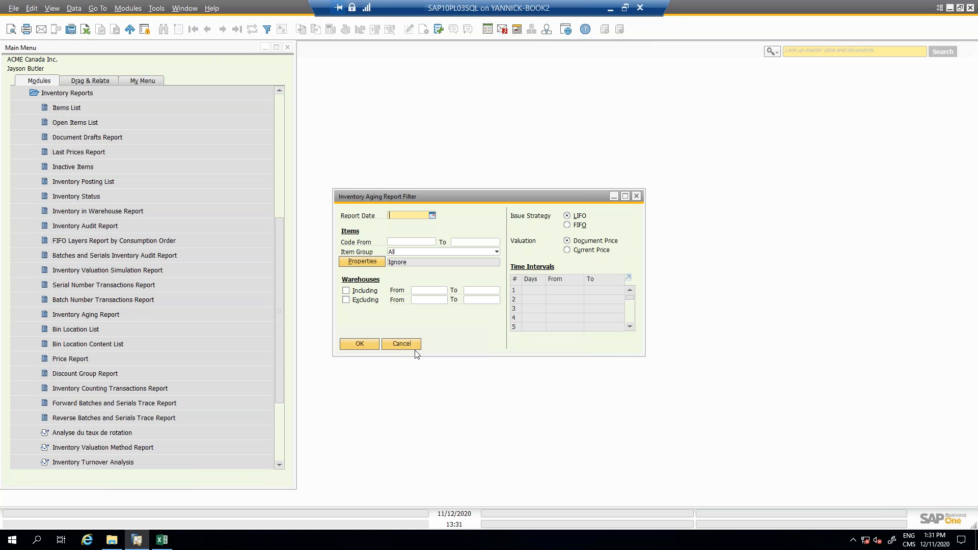
pyautogui.click(402, 344)
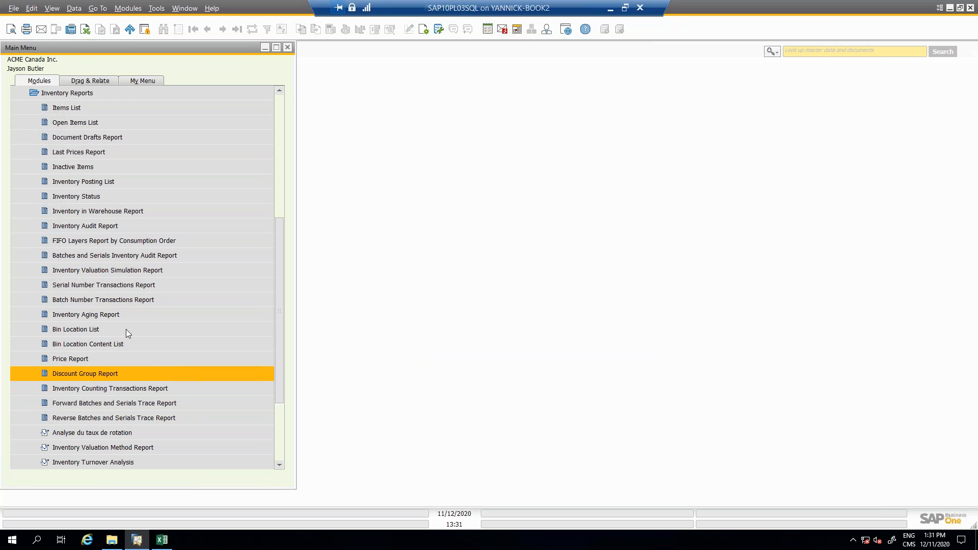
pyautogui.click(115, 231)
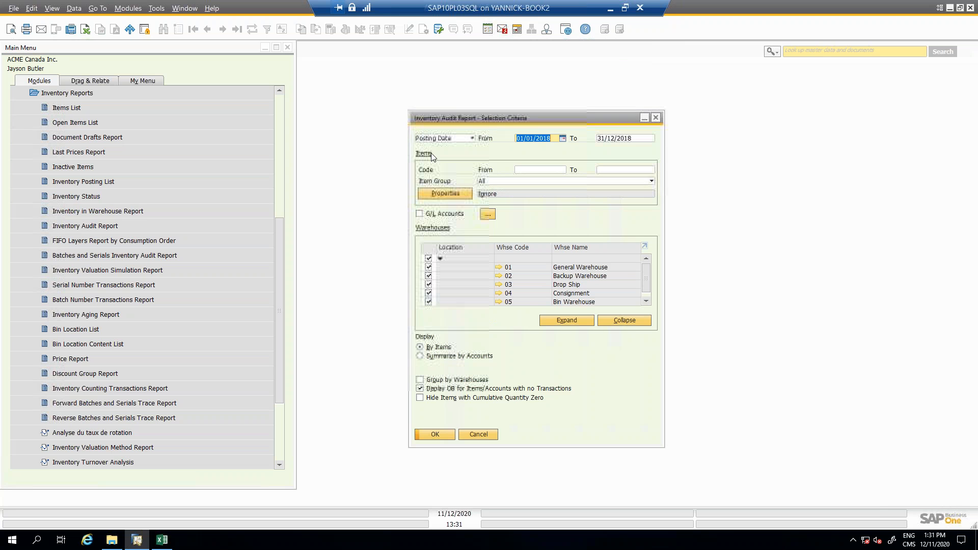
# Open the item master data and display the first item record, A00001.
pyautogui.moveTo(280, 241); pyautogui.dragTo(277, 109)
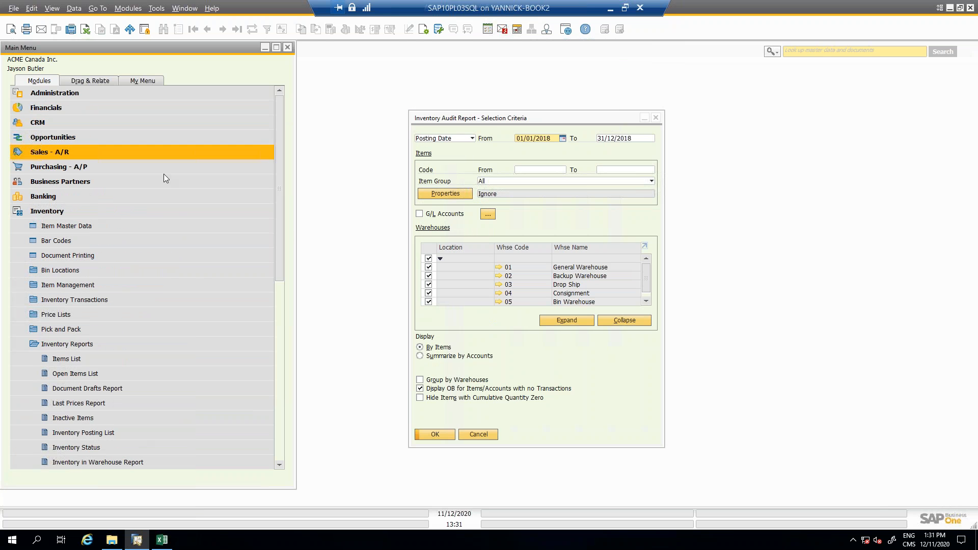
pyautogui.click(101, 229)
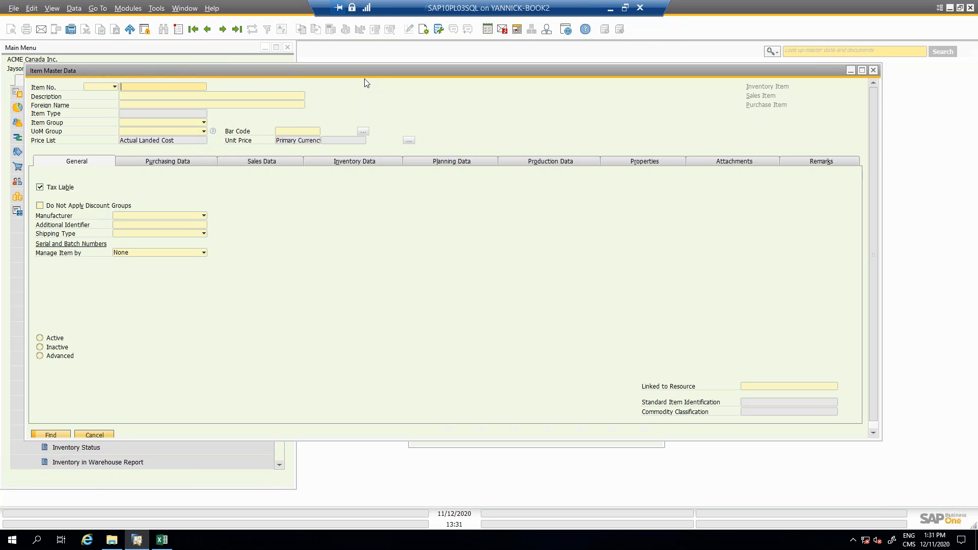
pyautogui.click(193, 29)
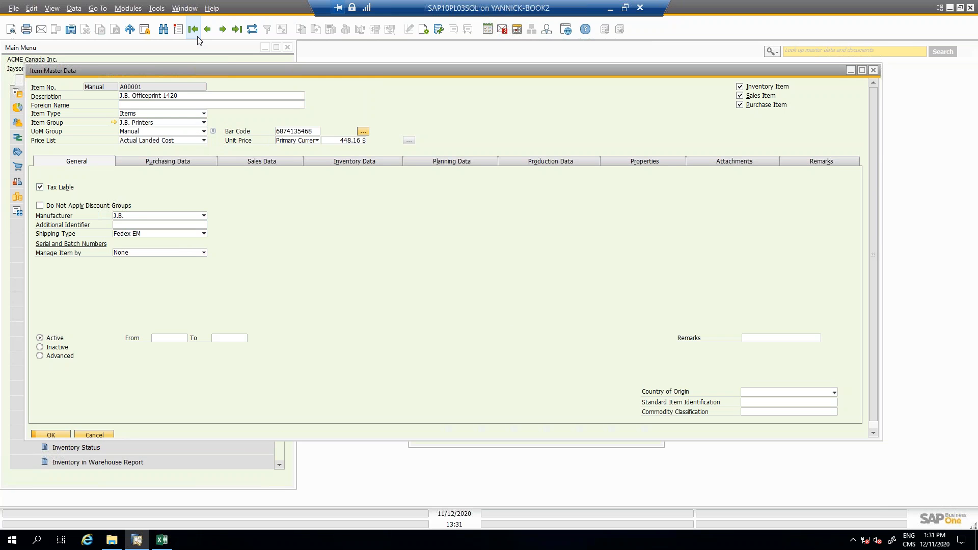
pyautogui.moveTo(337, 69); pyautogui.dragTo(381, 56)
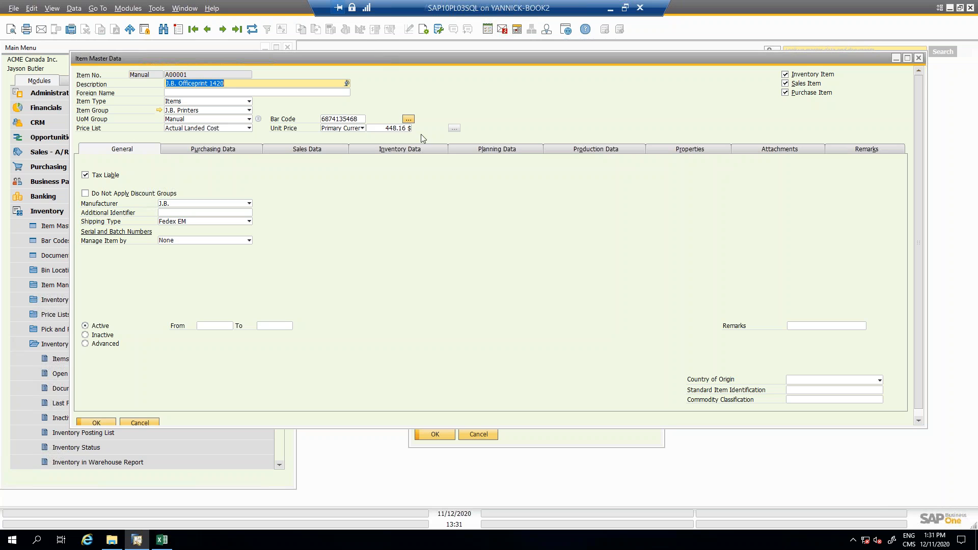
# View the Inventory Audit Report for item A00001 from its master data record and close the report.
pyautogui.rightClick(474, 204)
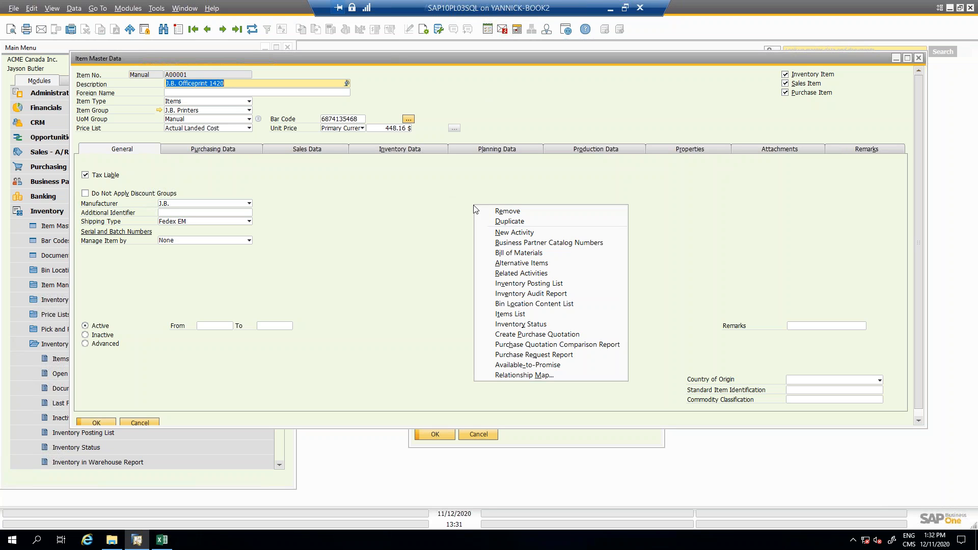
pyautogui.click(542, 298)
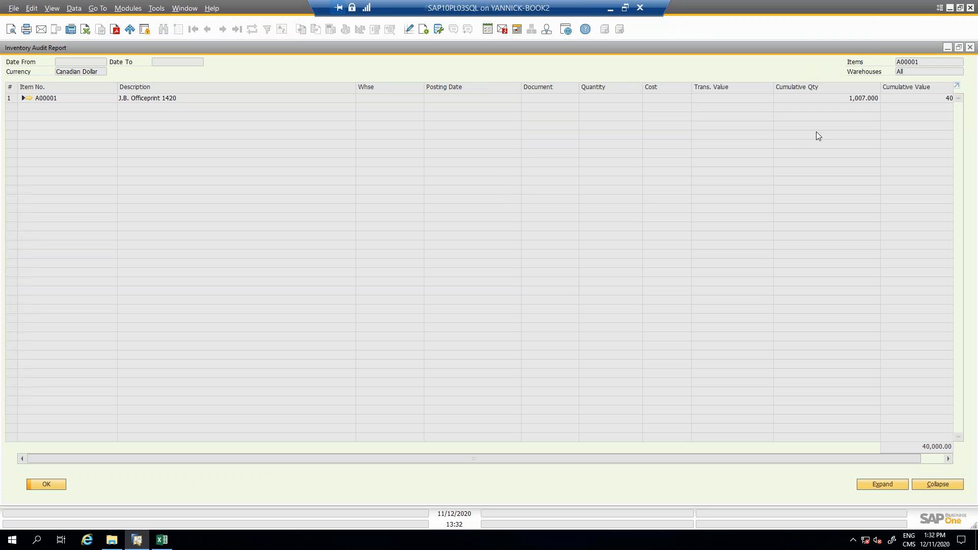
pyautogui.click(971, 48)
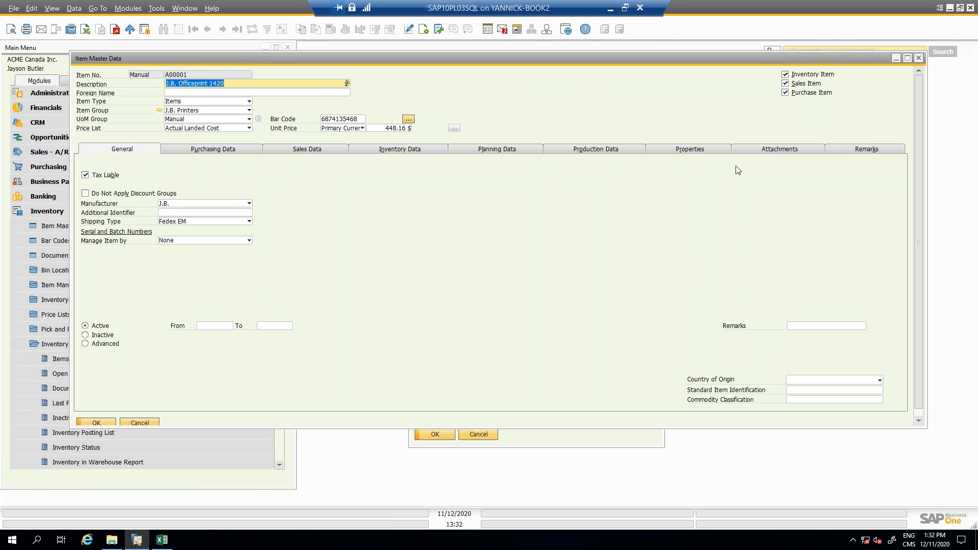
# View the Inventory Posting List for item A00001, examine its columns through to the balance, and close the list.
pyautogui.rightClick(502, 216)
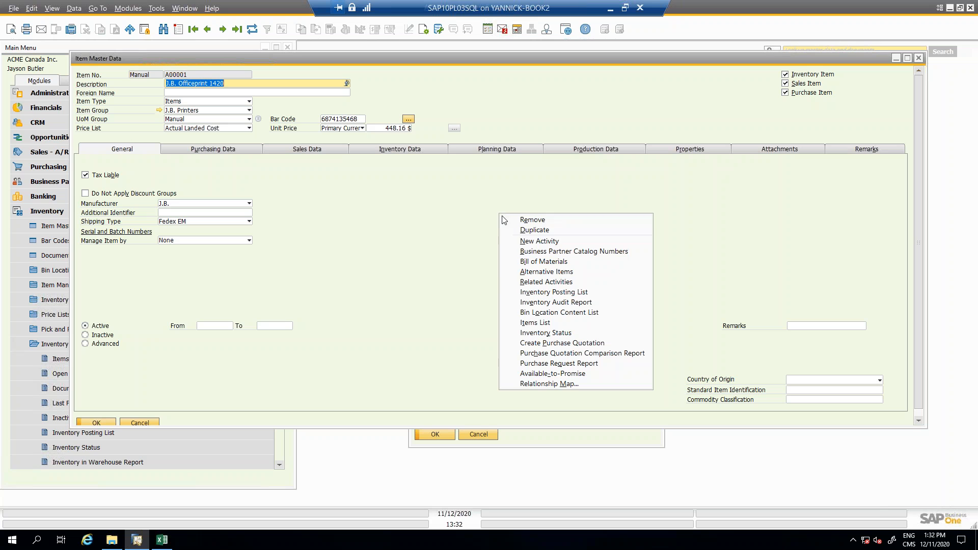
pyautogui.click(516, 292)
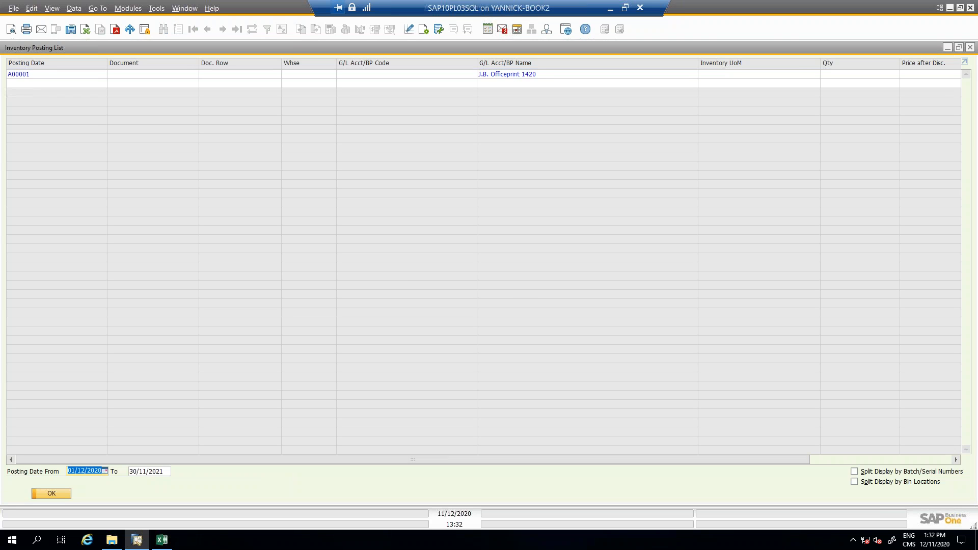
pyautogui.moveTo(454, 463); pyautogui.dragTo(643, 465)
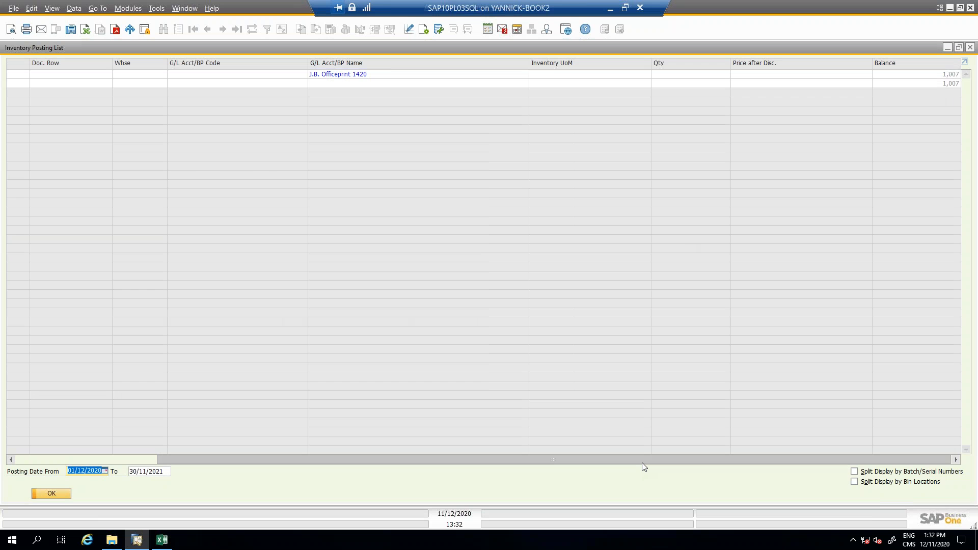
pyautogui.moveTo(582, 464); pyautogui.dragTo(644, 465)
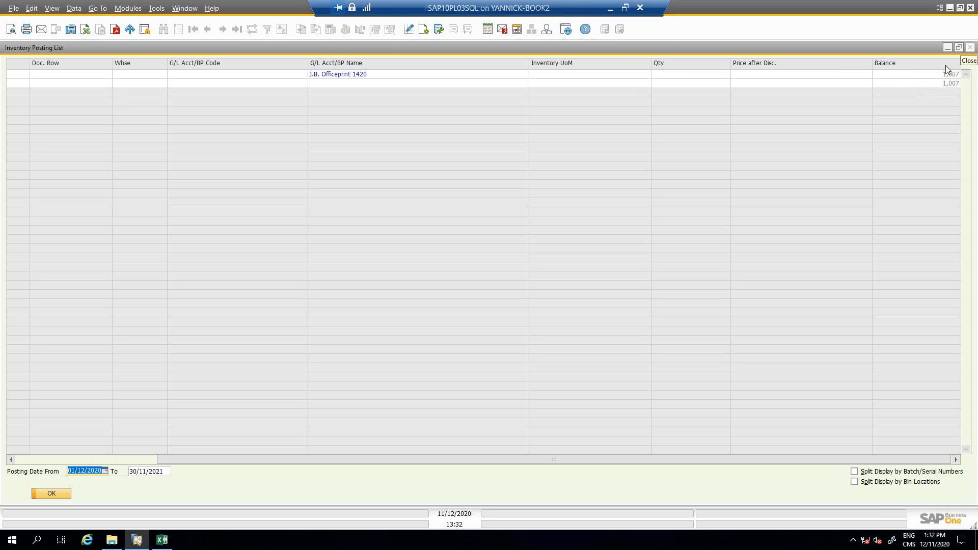
pyautogui.click(43, 460)
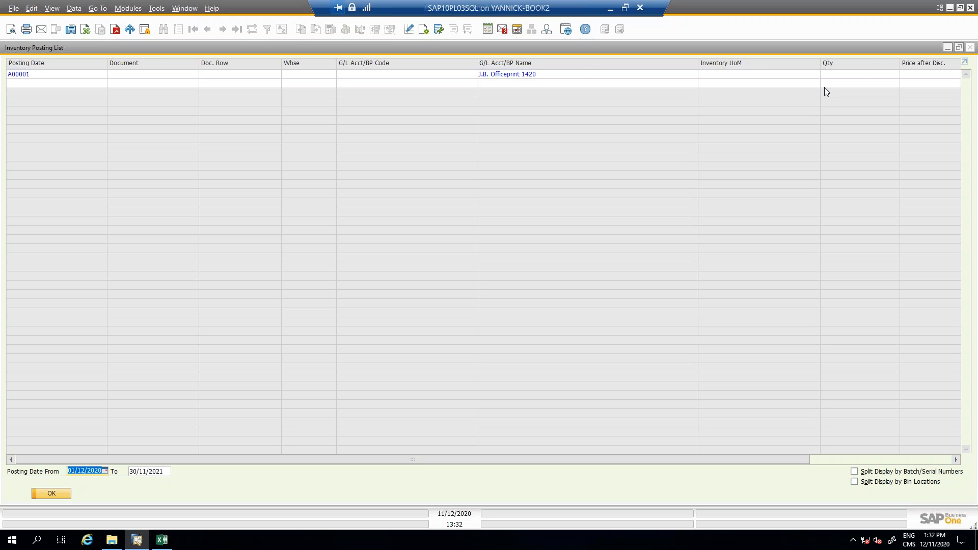
pyautogui.click(972, 47)
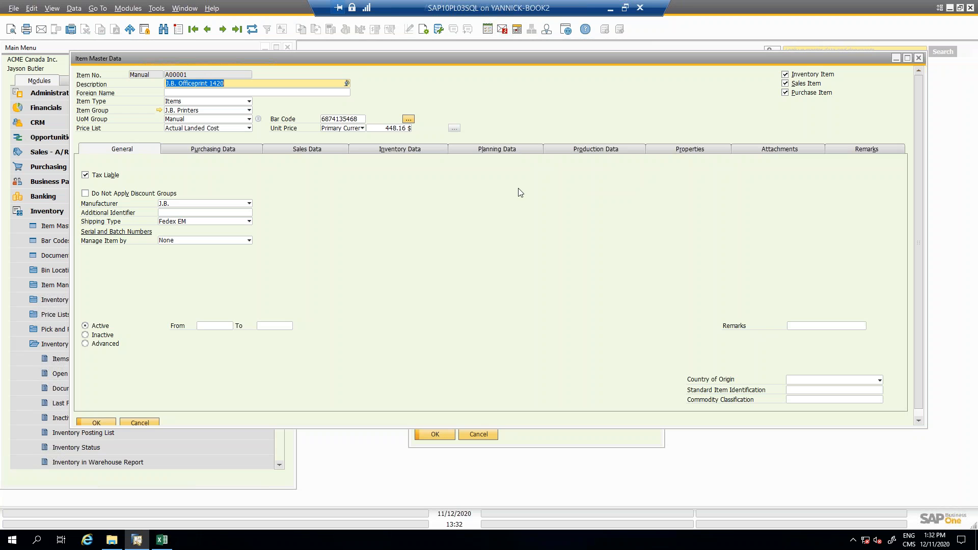
# Reopen the Inventory Audit Report for item A00001 and review which columns its form settings offer.
pyautogui.rightClick(442, 210)
pyautogui.click(508, 299)
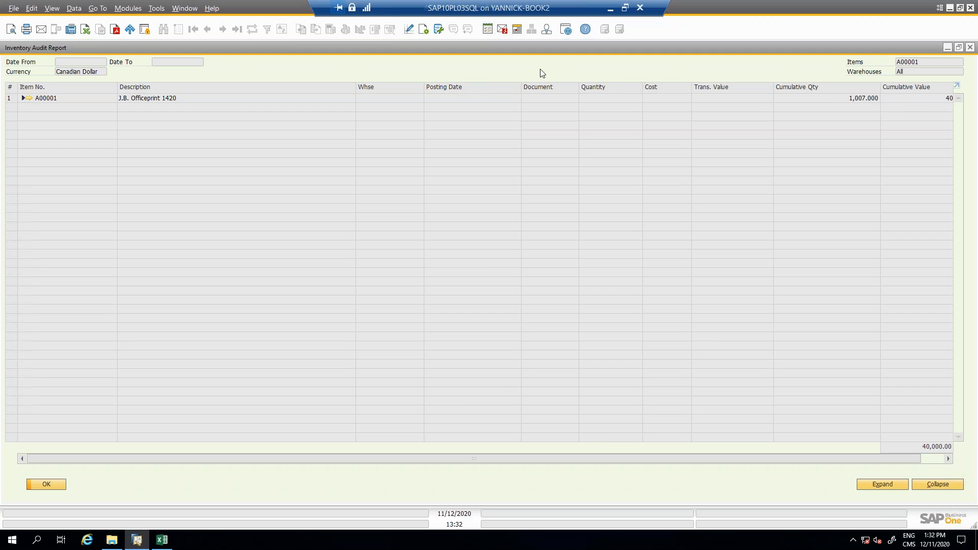
pyautogui.click(423, 29)
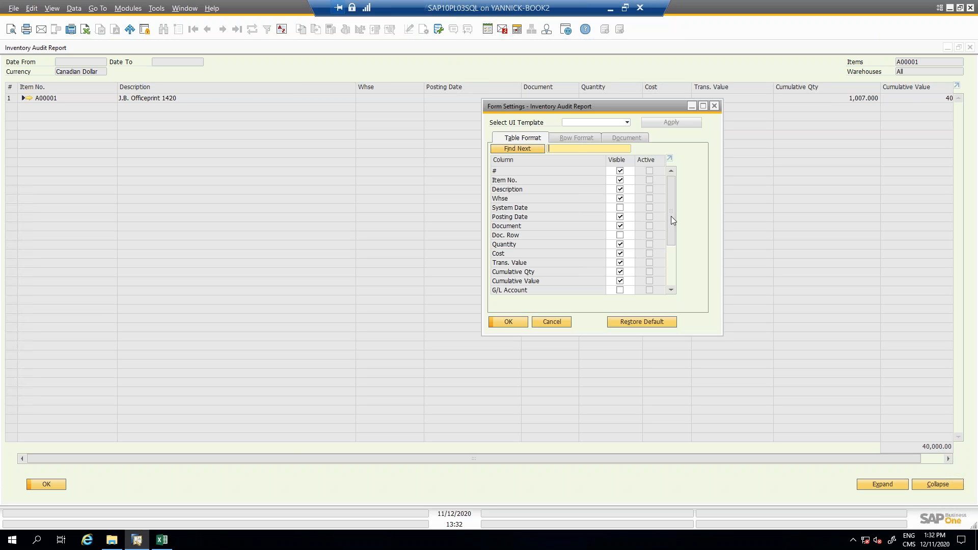
pyautogui.moveTo(674, 227); pyautogui.dragTo(675, 274)
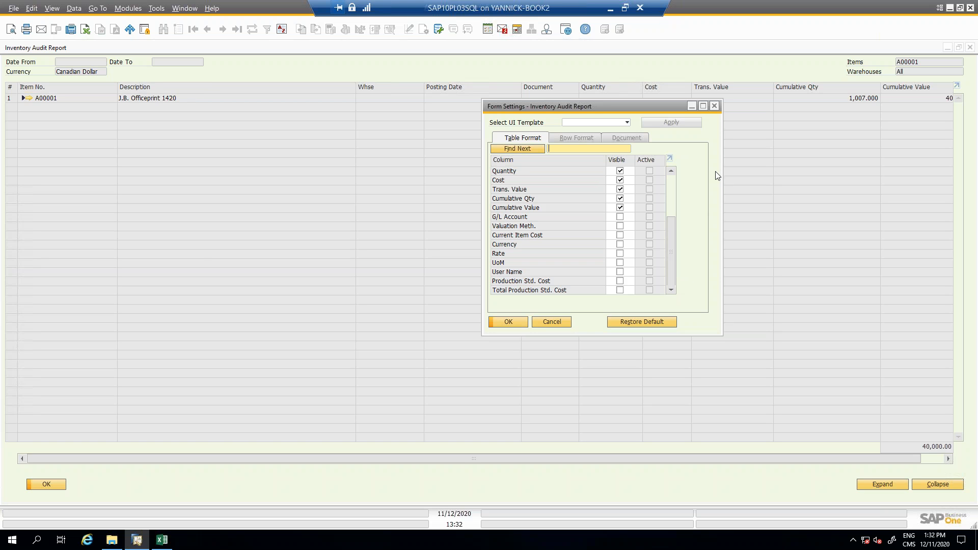
pyautogui.click(715, 106)
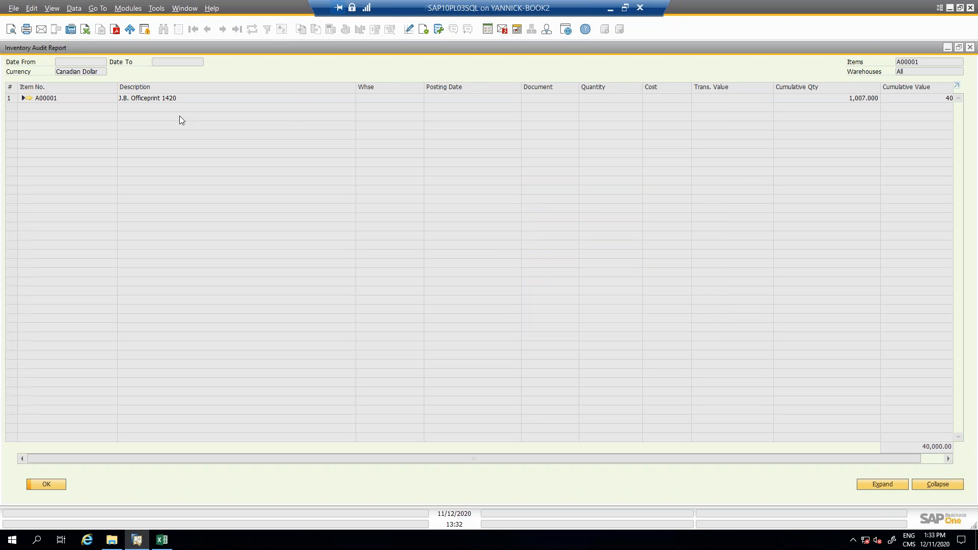
# Expand item A00001 and warehouse 01 in the audit report to examine the individual inventory transactions.
pyautogui.click(23, 98)
pyautogui.moveTo(423, 457); pyautogui.dragTo(564, 331)
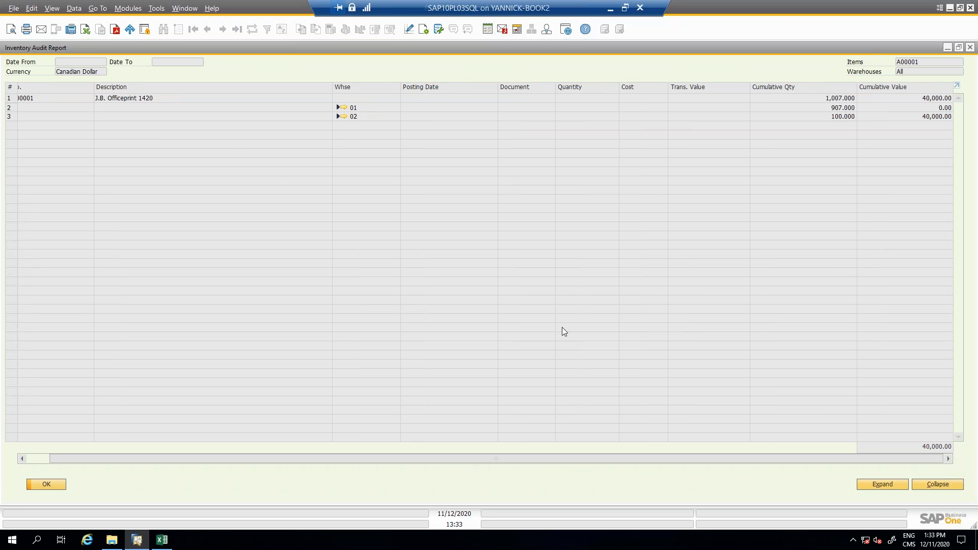
pyautogui.click(339, 108)
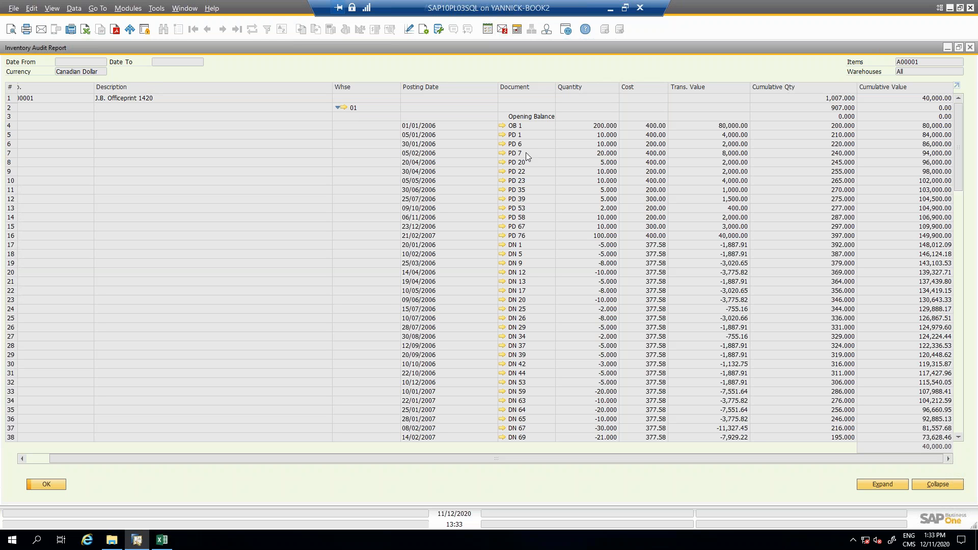
pyautogui.scroll(-5, 961, 171)
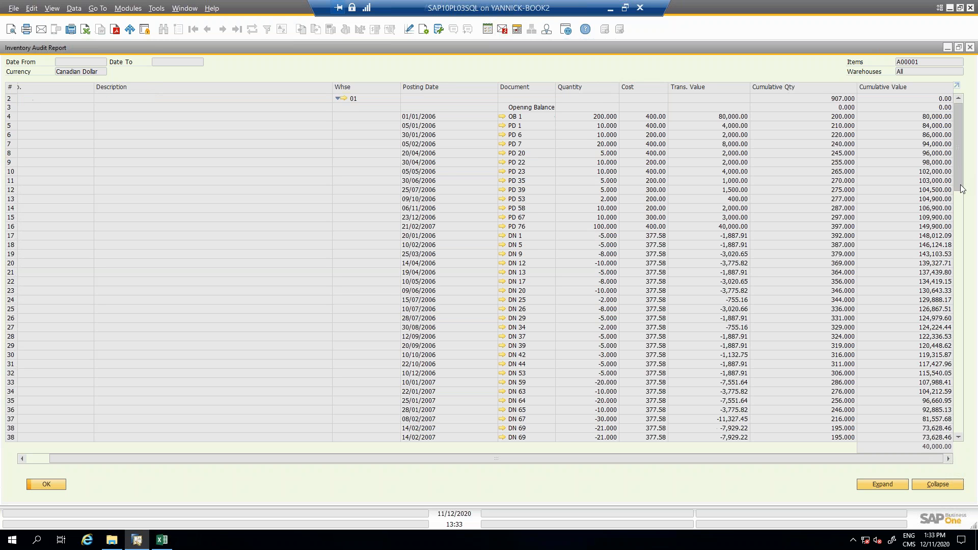
pyautogui.scroll(5, 962, 149)
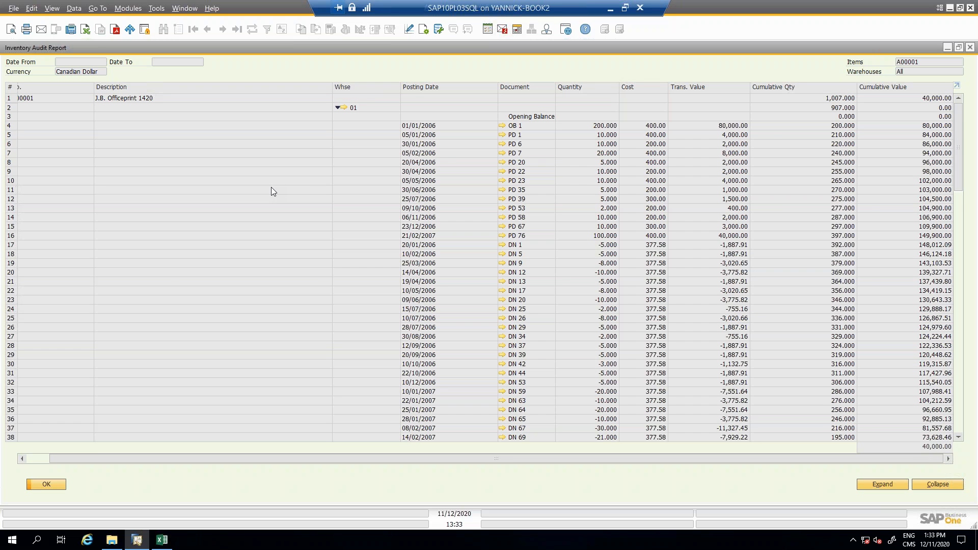
pyautogui.click(45, 459)
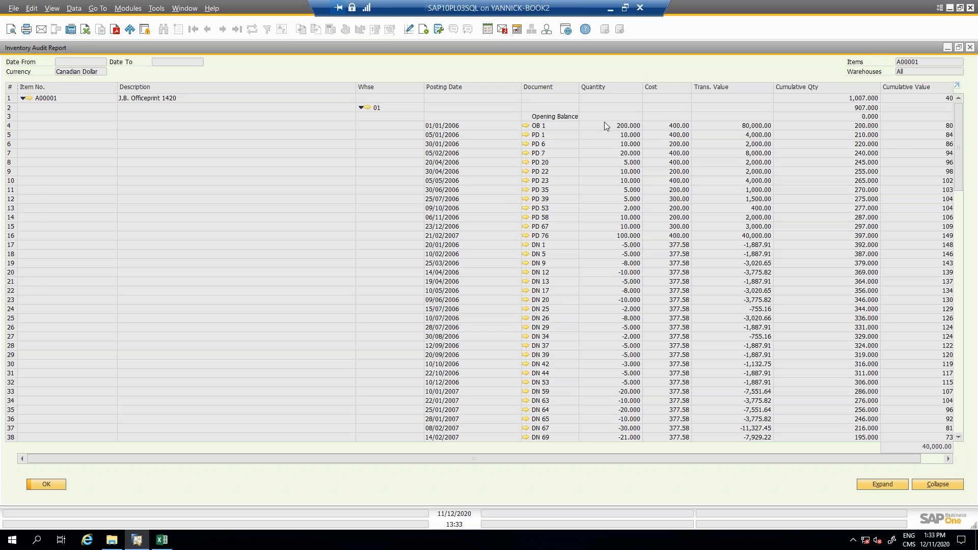
# Examine the cumulative value column for warehouse 01 and collapse that warehouse's transactions.
pyautogui.click(941, 462)
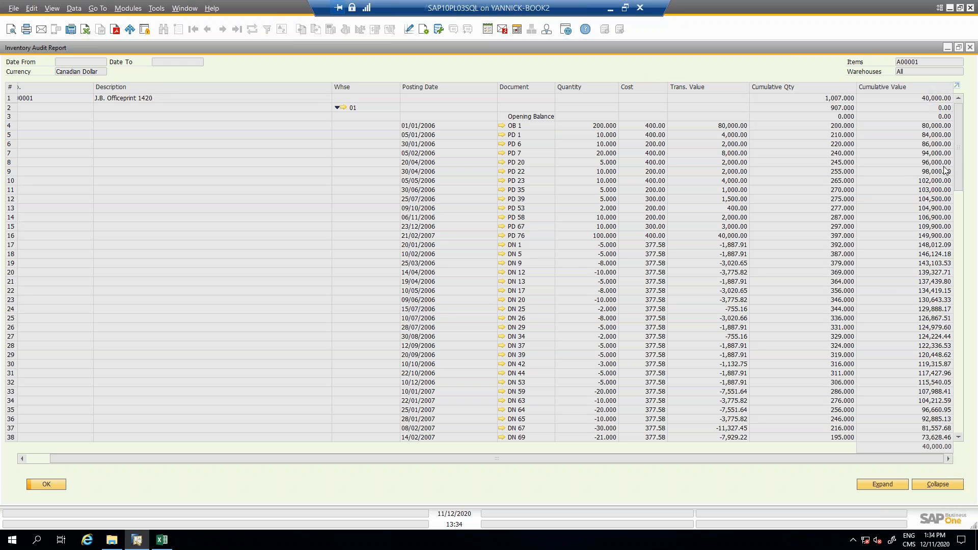
pyautogui.moveTo(958, 181); pyautogui.dragTo(958, 143)
pyautogui.click(338, 108)
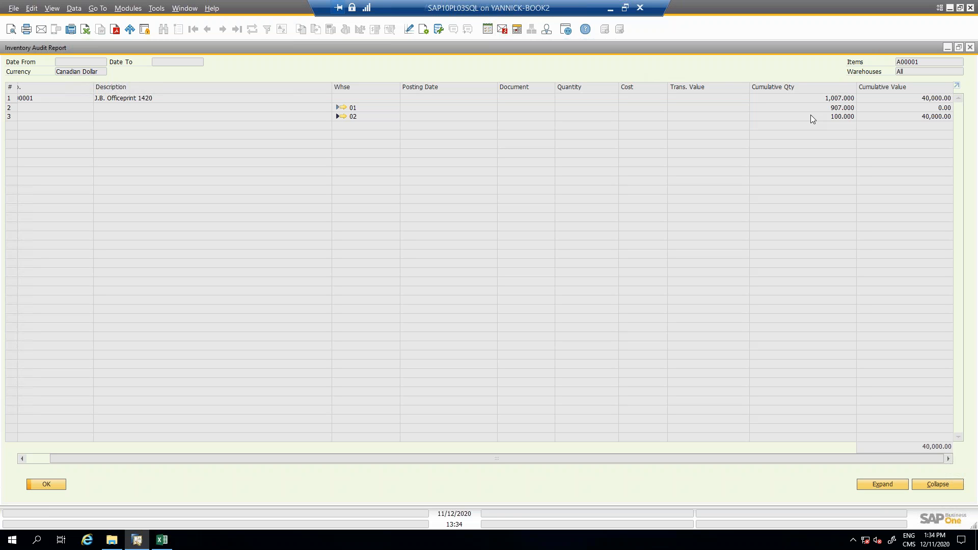
# Close the audit report, review item A00001's inventory data by warehouse, and close the item record.
pyautogui.click(36, 485)
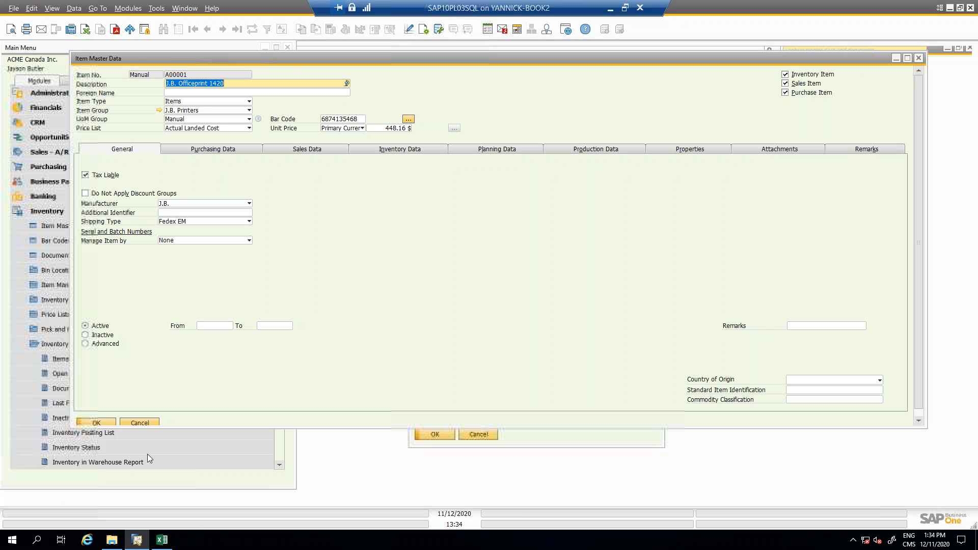
pyautogui.click(399, 150)
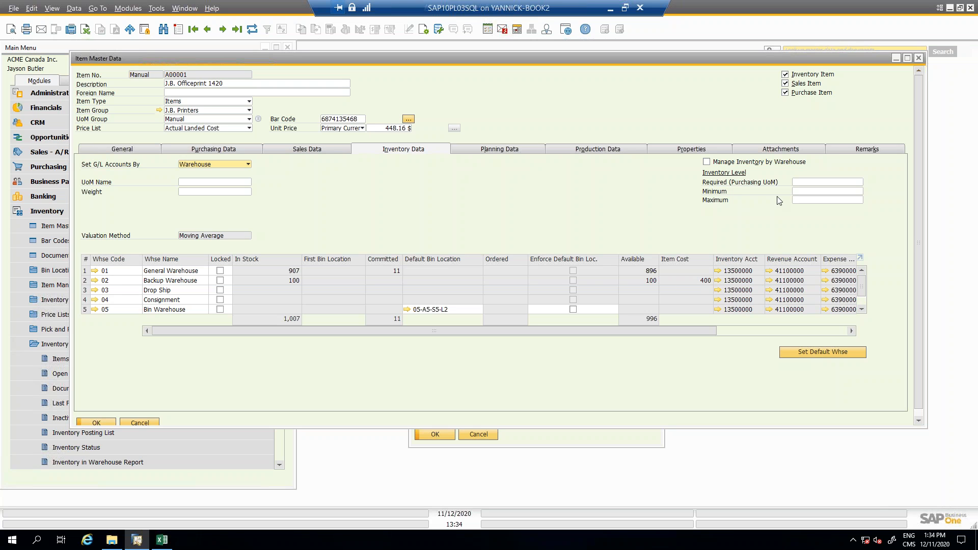
pyautogui.click(920, 59)
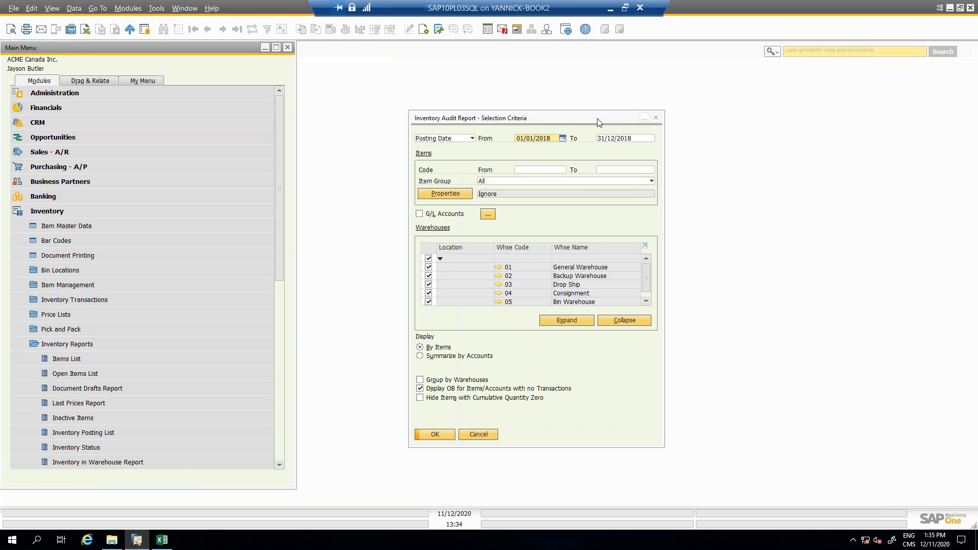
# Review which date types the Inventory Audit Report's selection criteria offer, keeping Posting Date.
pyautogui.moveTo(563, 100); pyautogui.dragTo(553, 81)
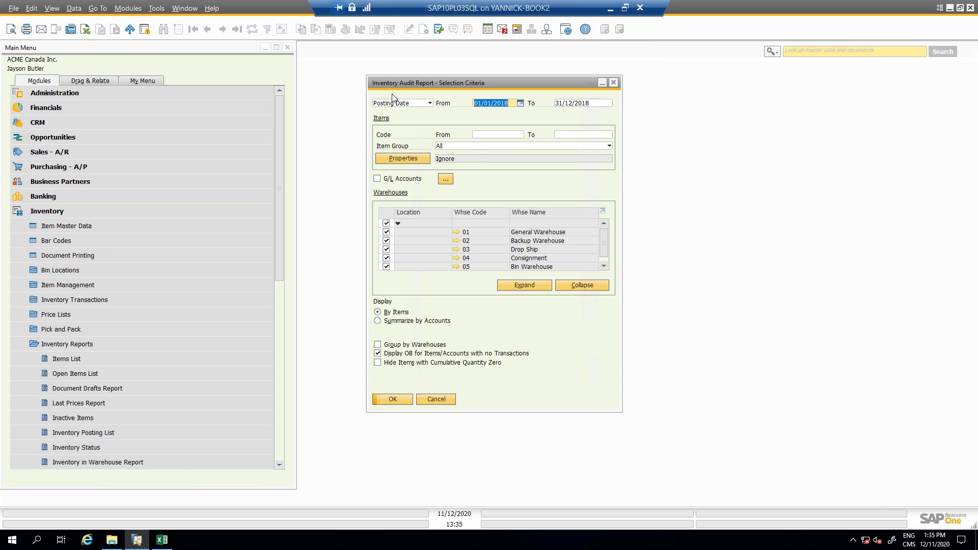
pyautogui.click(430, 104)
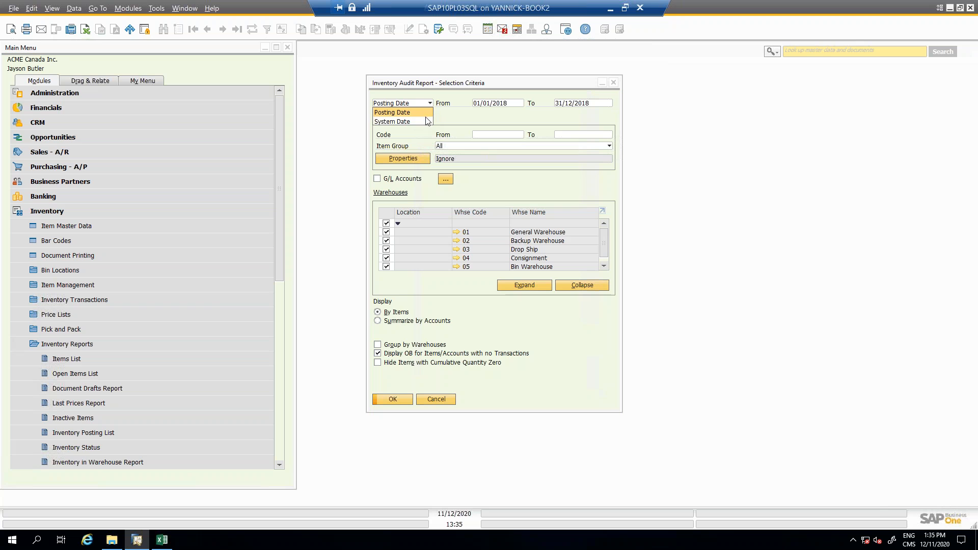
pyautogui.press('Tab')
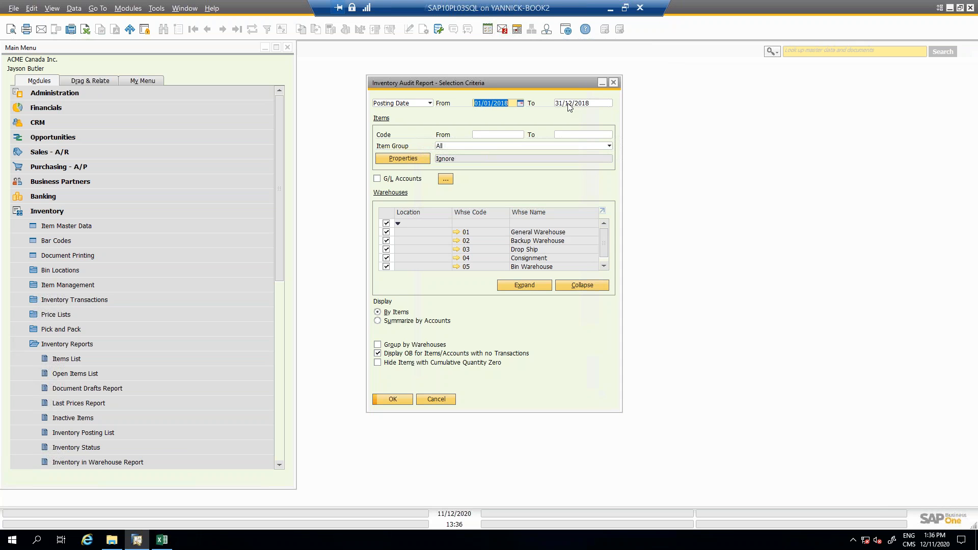
# Run the report without opening balances for items with no transactions, examine item B10000's transactions, and return to the selection criteria.
pyautogui.click(385, 354)
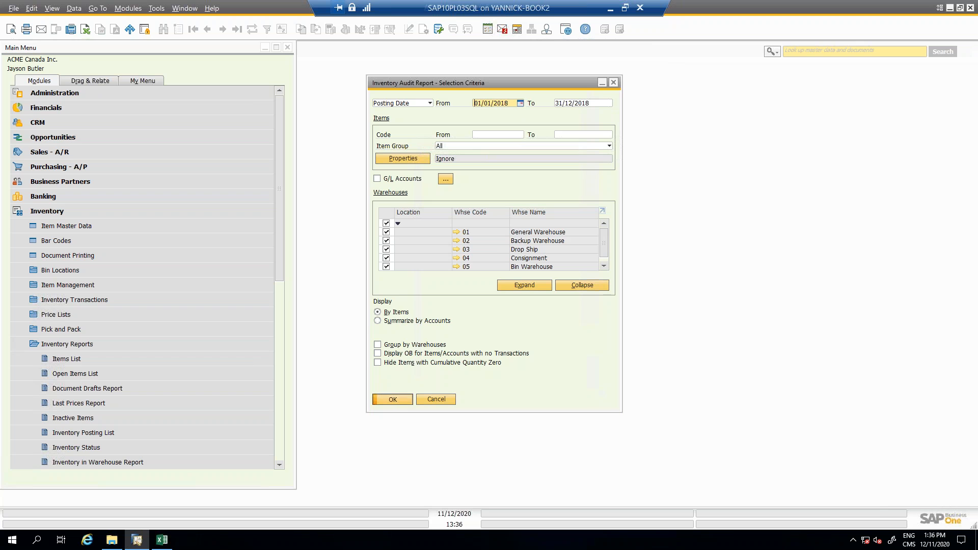
pyautogui.click(393, 400)
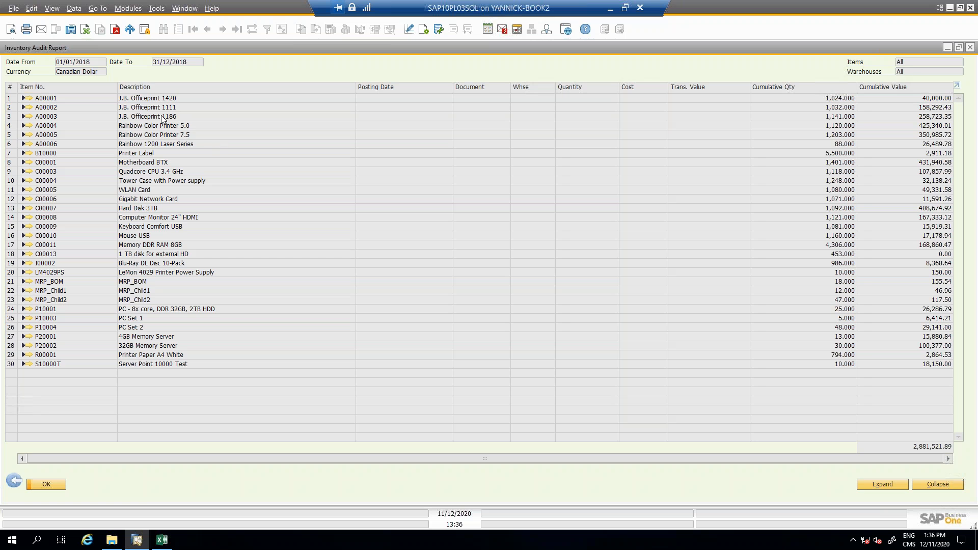
pyautogui.click(23, 153)
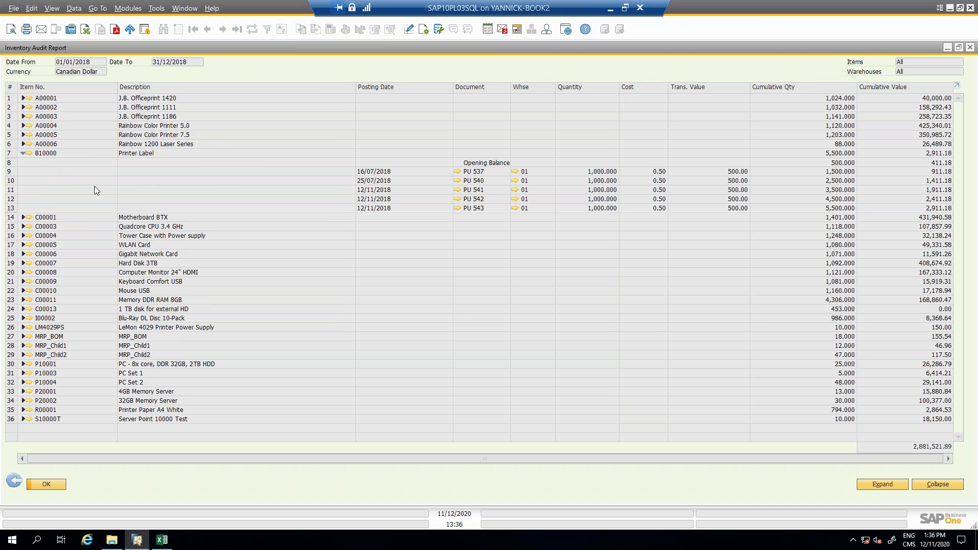
pyautogui.click(18, 484)
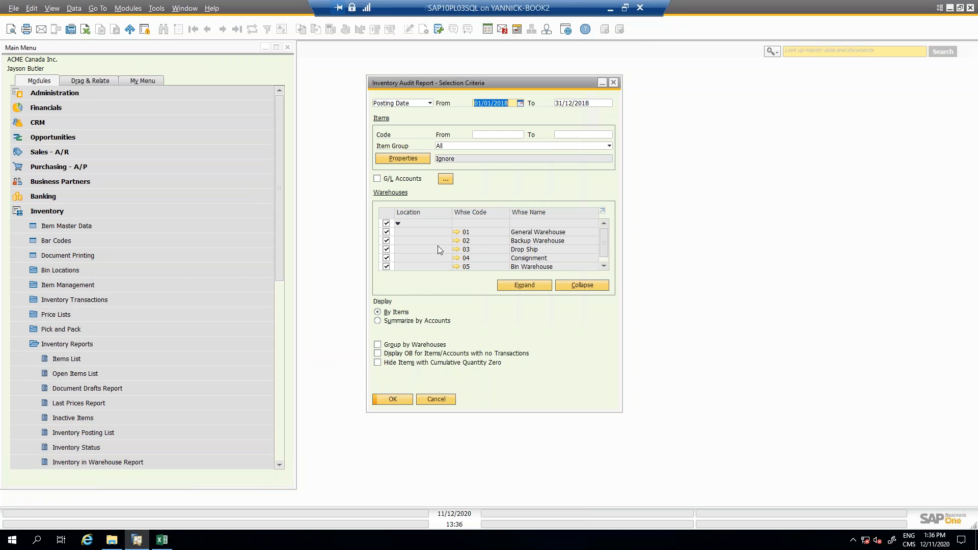
# Rerun the report with opening balances displayed for items with no transactions, examine item C00002's details, and return to the criteria.
pyautogui.click(379, 356)
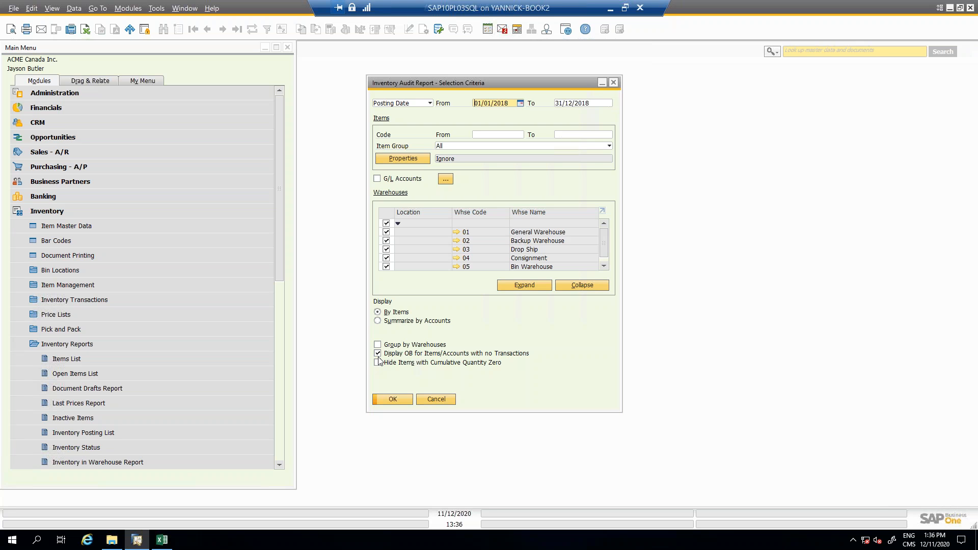
pyautogui.click(392, 399)
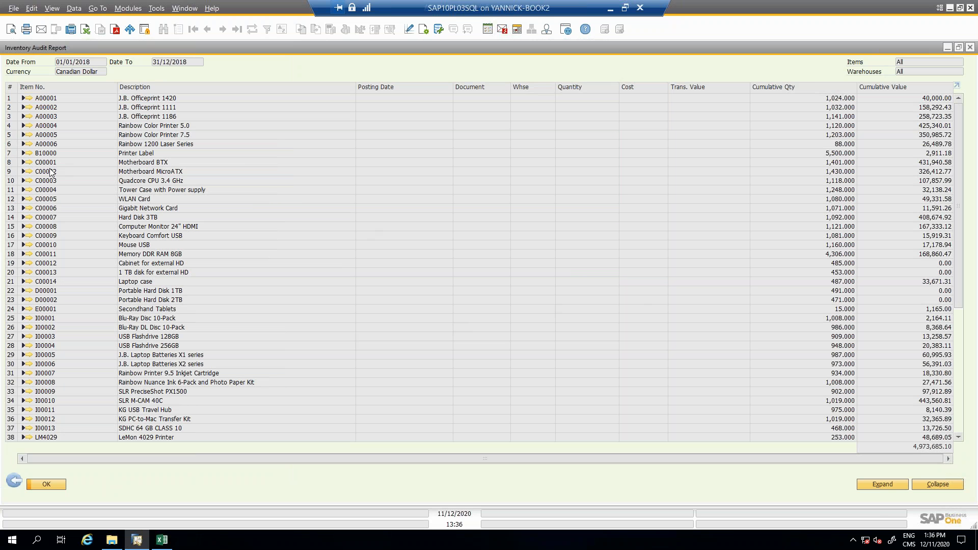
pyautogui.click(23, 172)
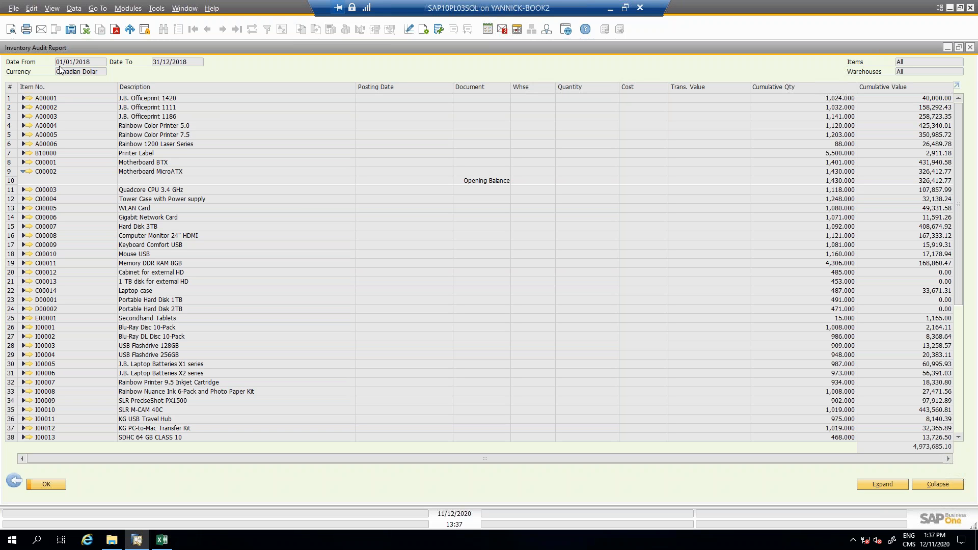
pyautogui.click(14, 481)
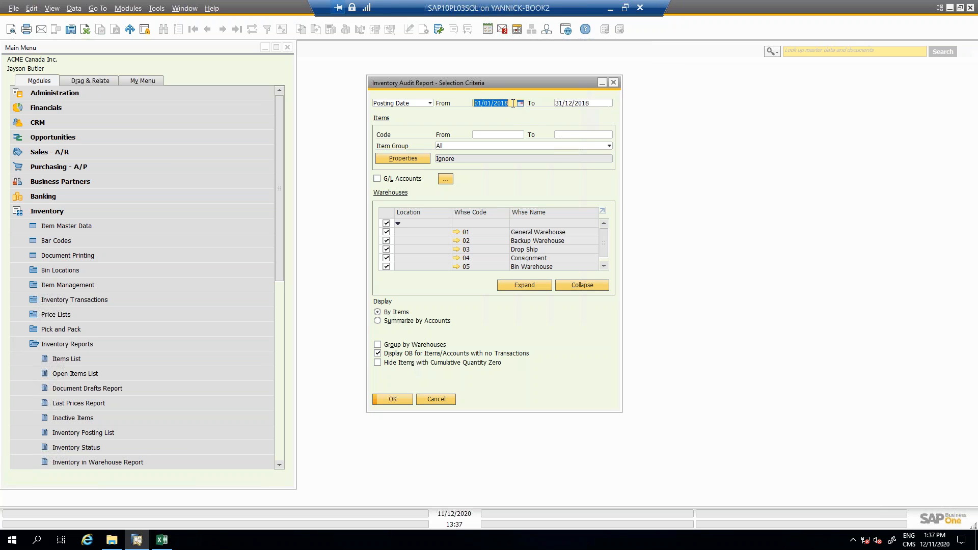
# Set the starting posting date to 31/12/2018, run the audit report, and look through the full item list.
pyautogui.write('31/12/2018')
pyautogui.press('Tab')
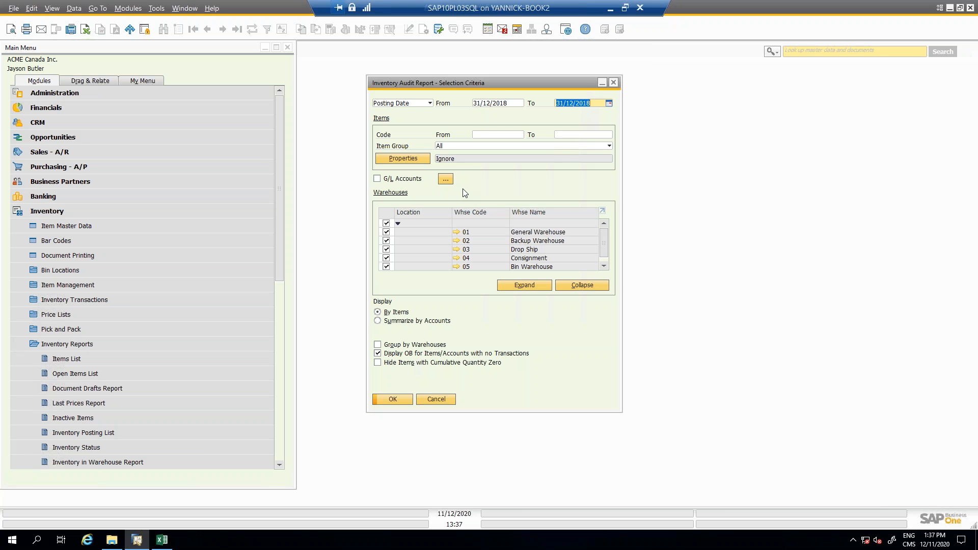
pyautogui.moveTo(499, 85); pyautogui.dragTo(476, 99)
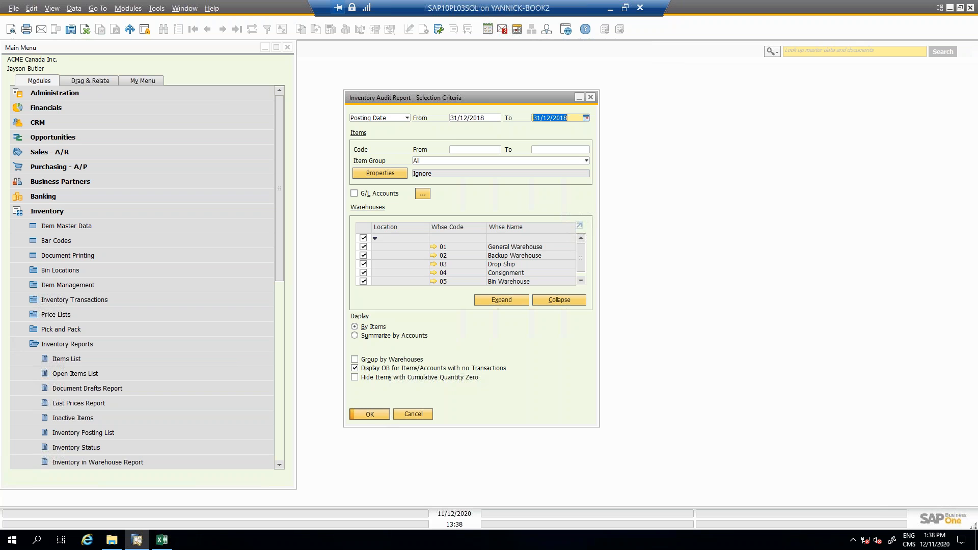
pyautogui.click(370, 414)
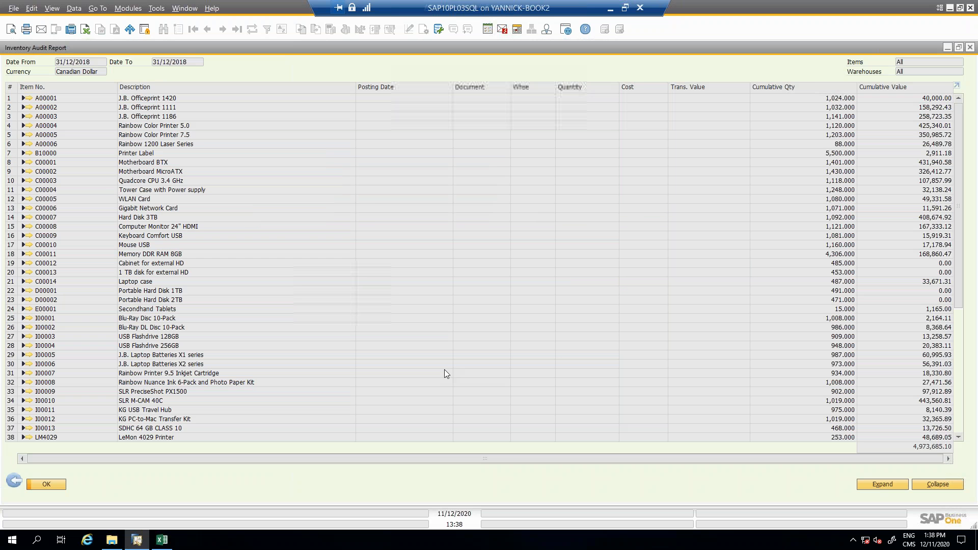
pyautogui.moveTo(960, 252); pyautogui.dragTo(961, 422)
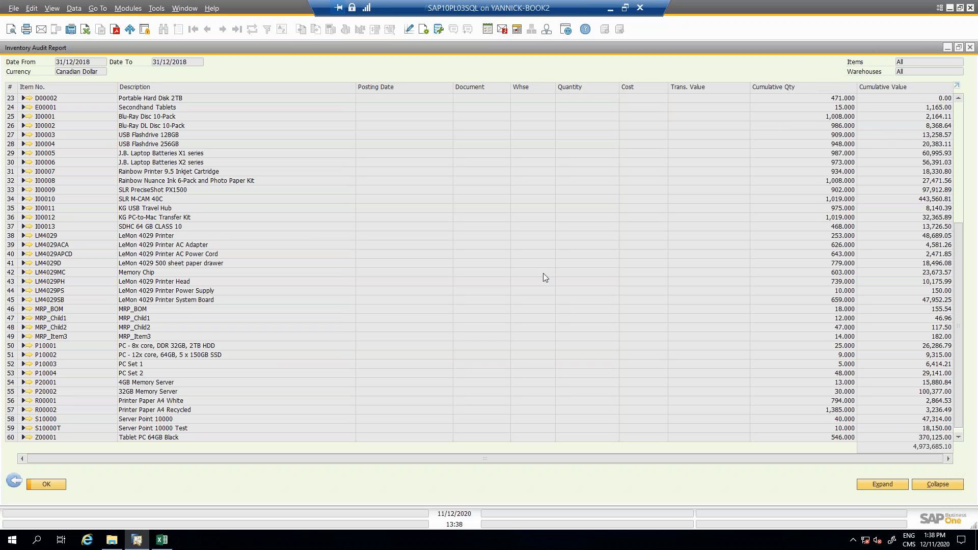
pyautogui.moveTo(962, 247); pyautogui.dragTo(938, 101)
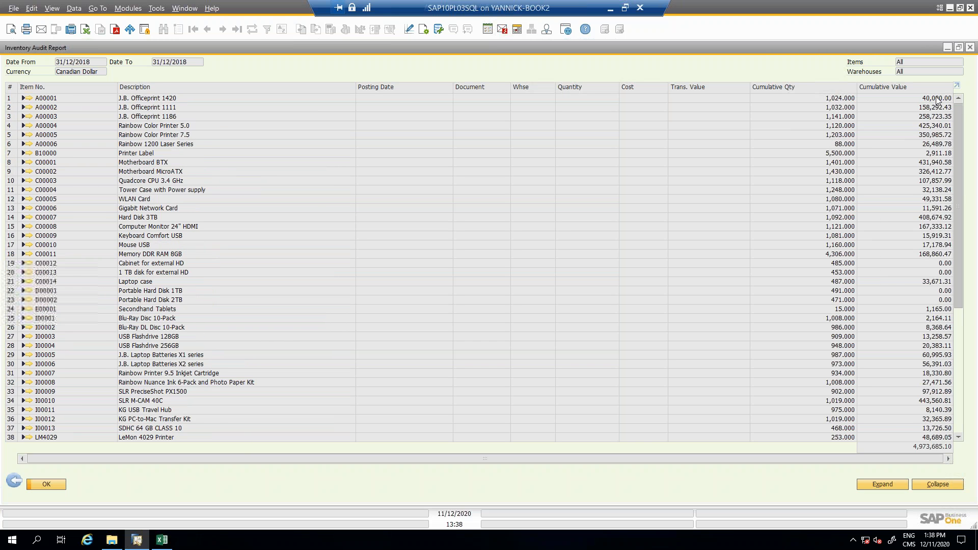
# Expand item A00001 to examine its opening balance and transactions, collapse it, and return to the selection criteria.
pyautogui.click(23, 98)
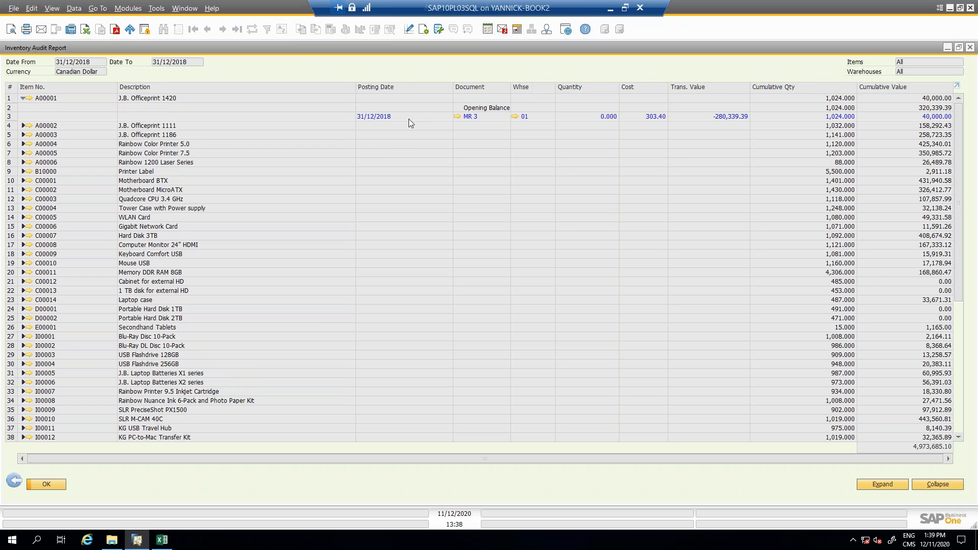
pyautogui.click(23, 102)
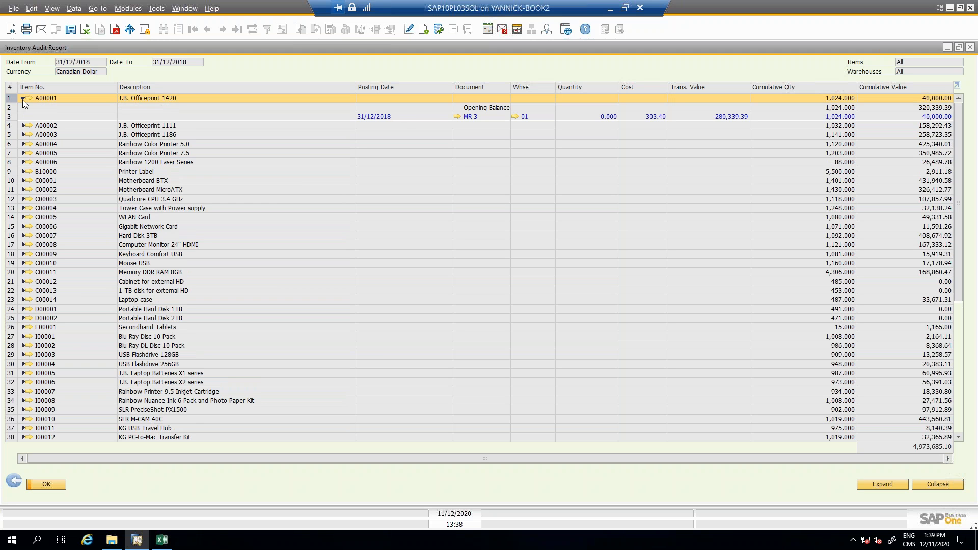
pyautogui.click(23, 99)
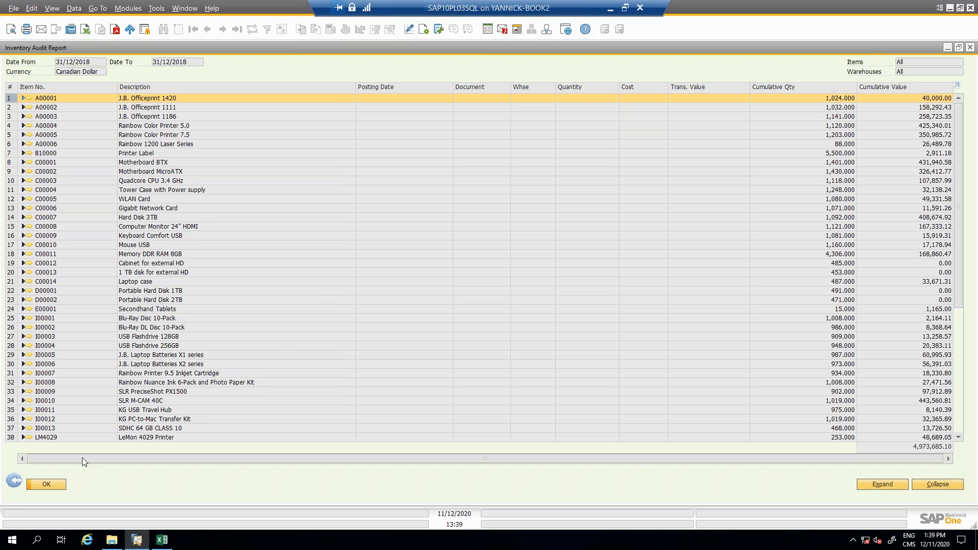
pyautogui.click(15, 482)
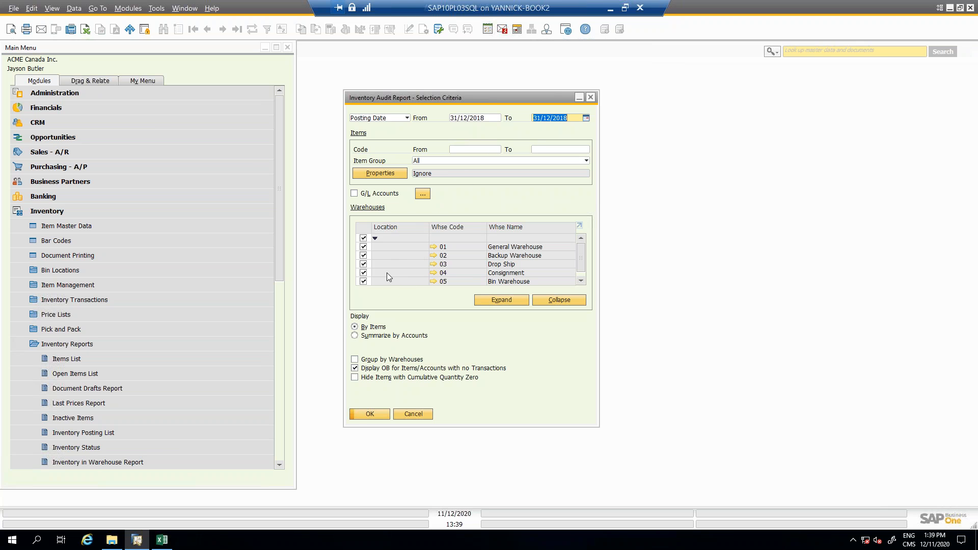
# Run the audit report summarized by accounts, examine the cumulative value per G/L account, and return to the selection criteria.
pyautogui.click(355, 335)
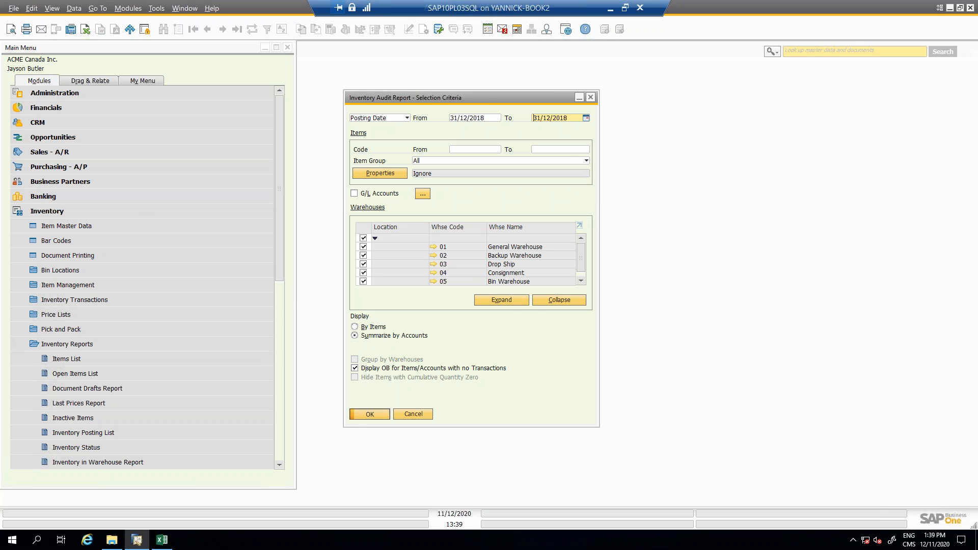
pyautogui.click(370, 414)
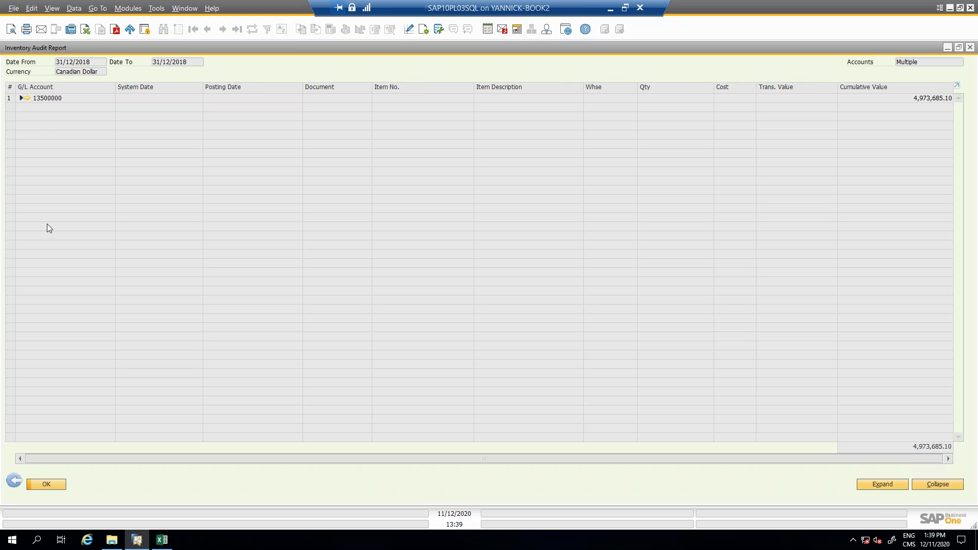
pyautogui.click(16, 481)
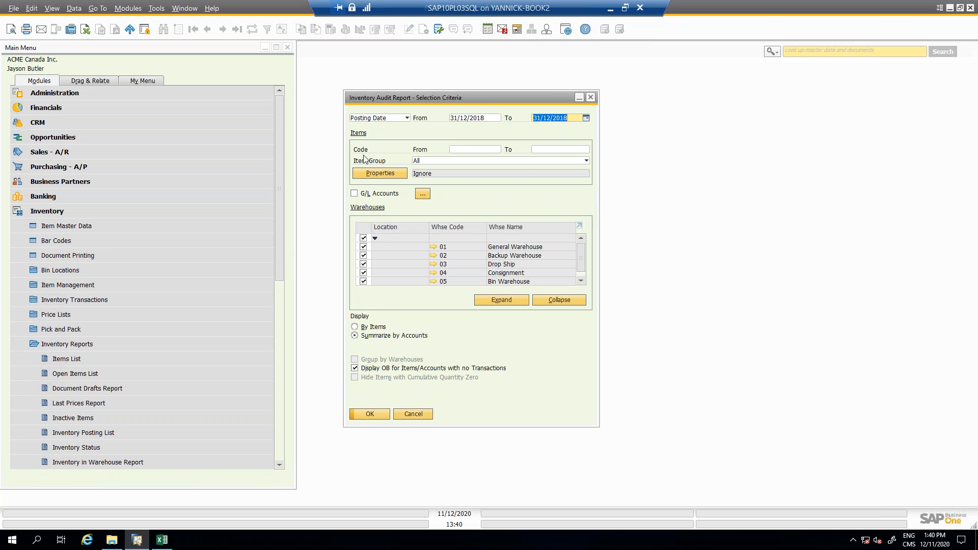
# Review the item group choices and the item properties available as report filters, leaving both unchanged.
pyautogui.click(421, 162)
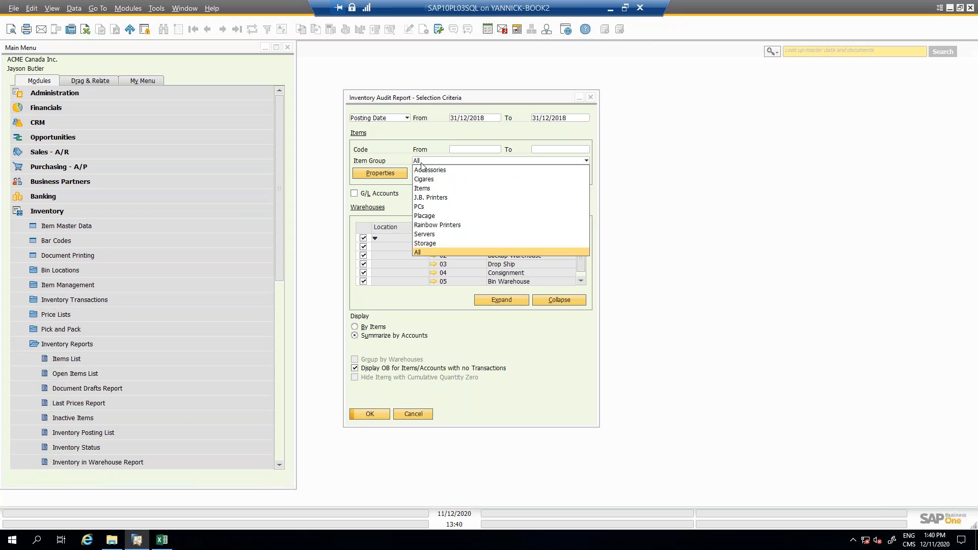
pyautogui.click(394, 160)
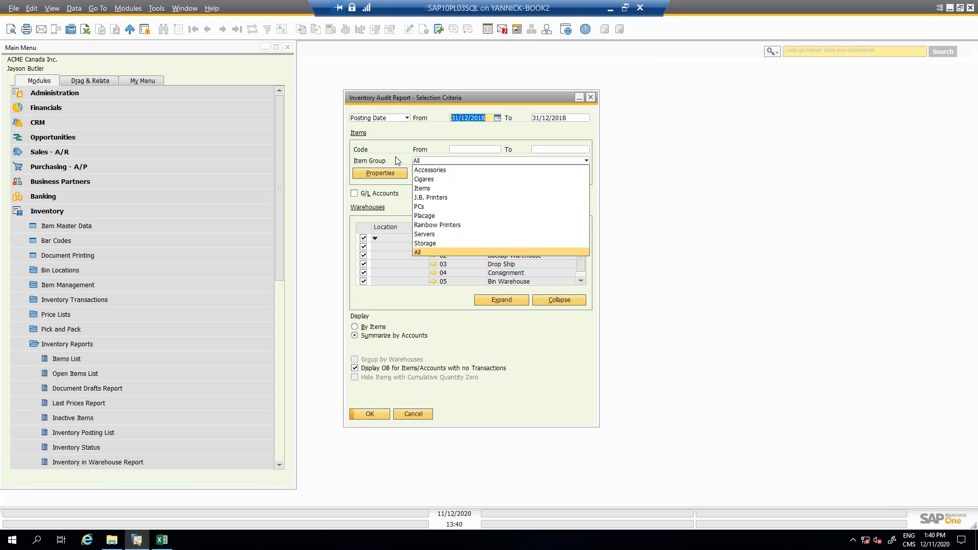
pyautogui.click(375, 173)
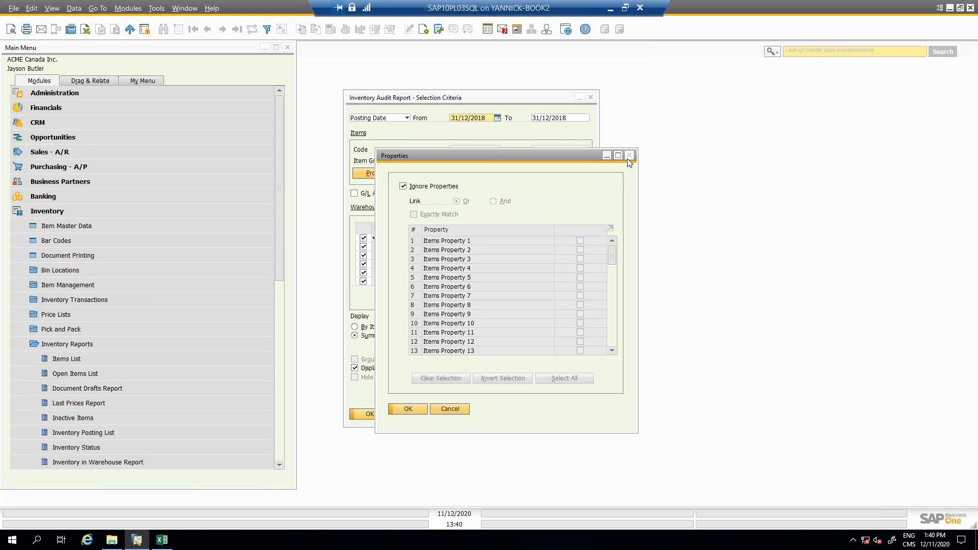
pyautogui.click(629, 156)
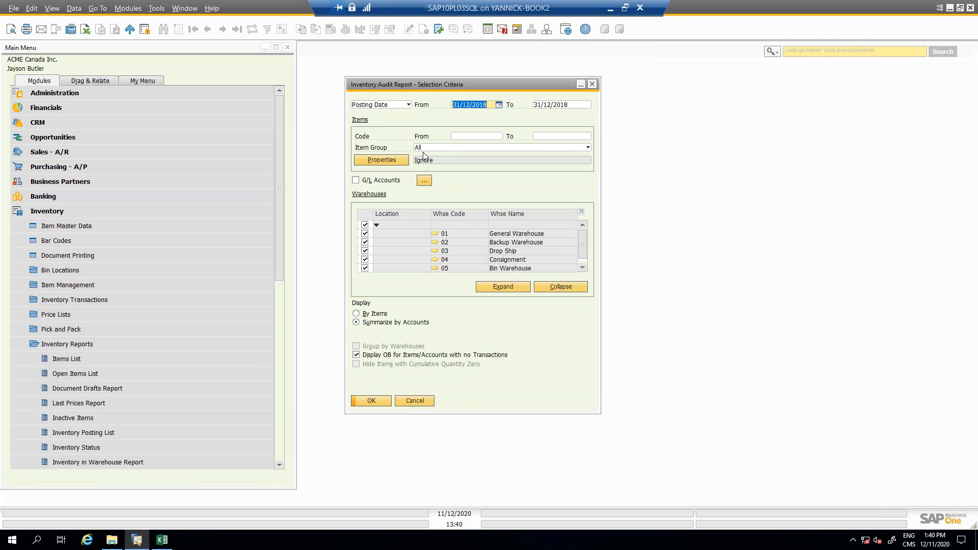
# Enable the G/L Accounts filter, look at the account selection list without choosing any, and disable the filter again.
pyautogui.click(356, 181)
pyautogui.click(424, 181)
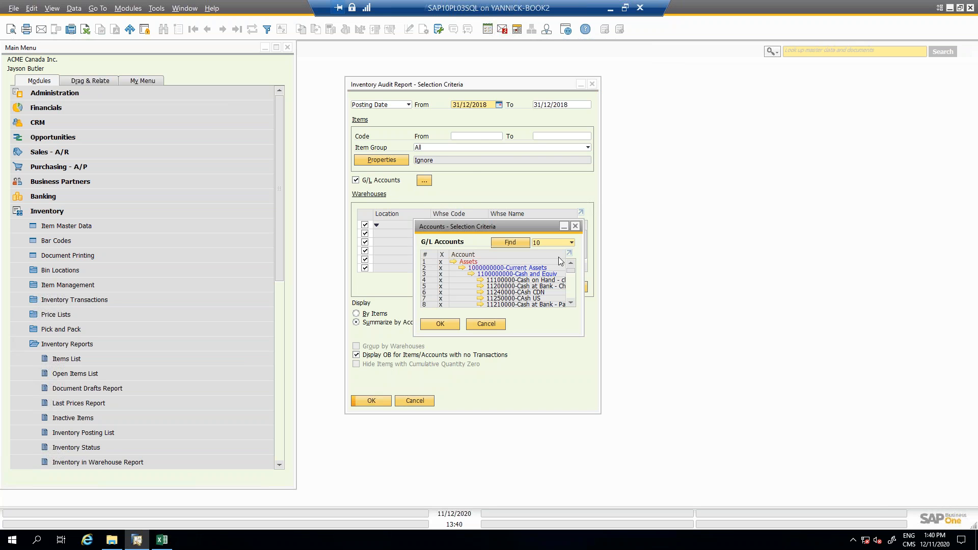
pyautogui.click(480, 327)
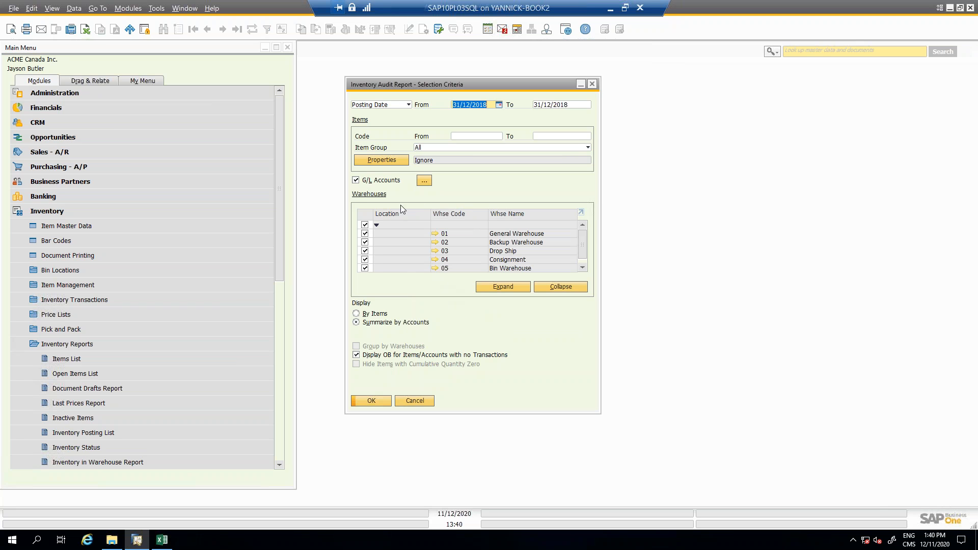
pyautogui.click(356, 181)
# Set the report to display by items, grouped by warehouses, with posting dates starting from 01/01/2018.
pyautogui.click(365, 314)
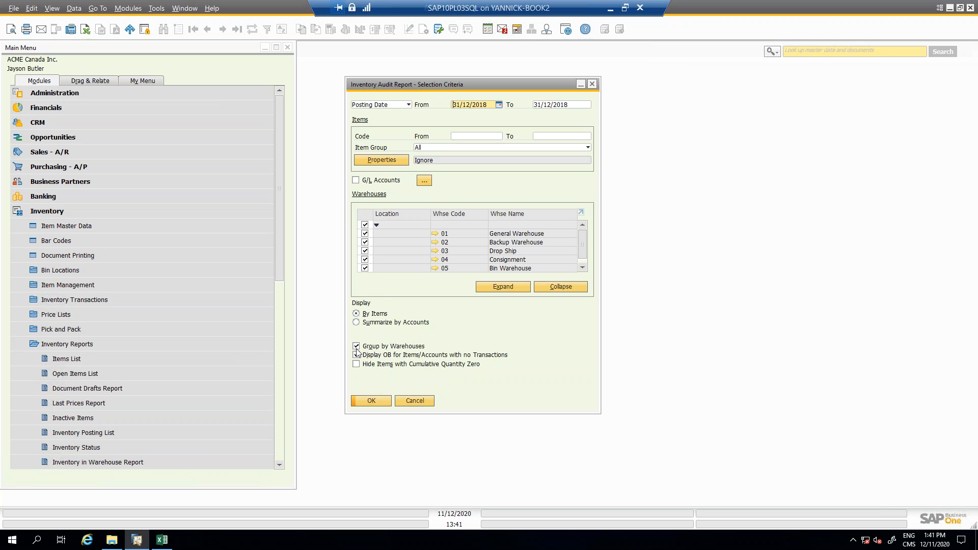
pyautogui.click(357, 354)
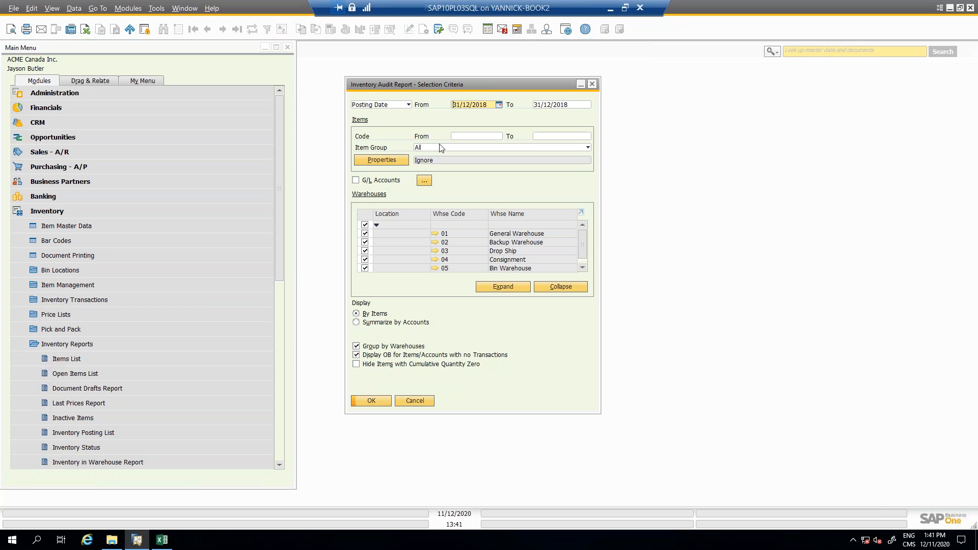
pyautogui.doubleClick(483, 104)
pyautogui.write('01/01/2018')
pyautogui.press('Tab')
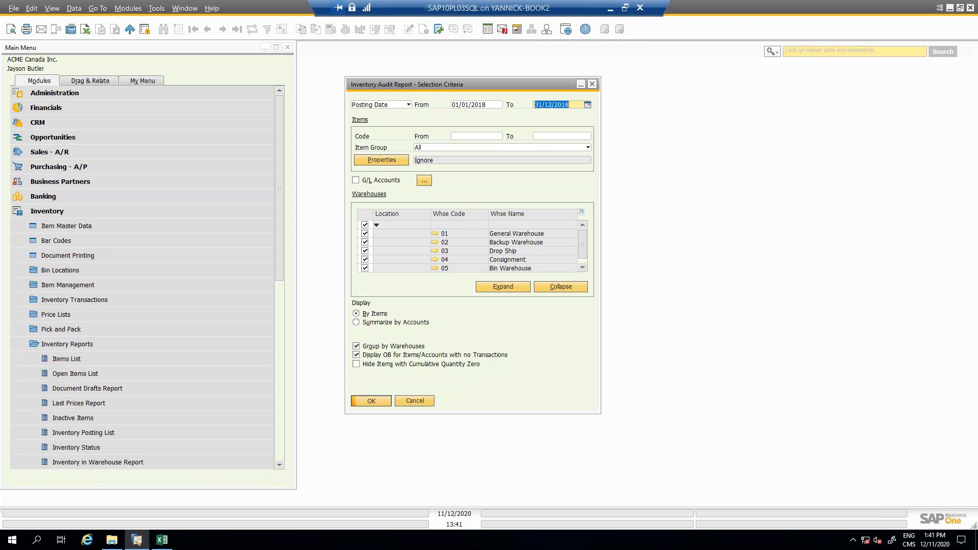
# Run the report, expand item A00001 to examine its warehouse breakdown, and return to the selection criteria.
pyautogui.press('Return')
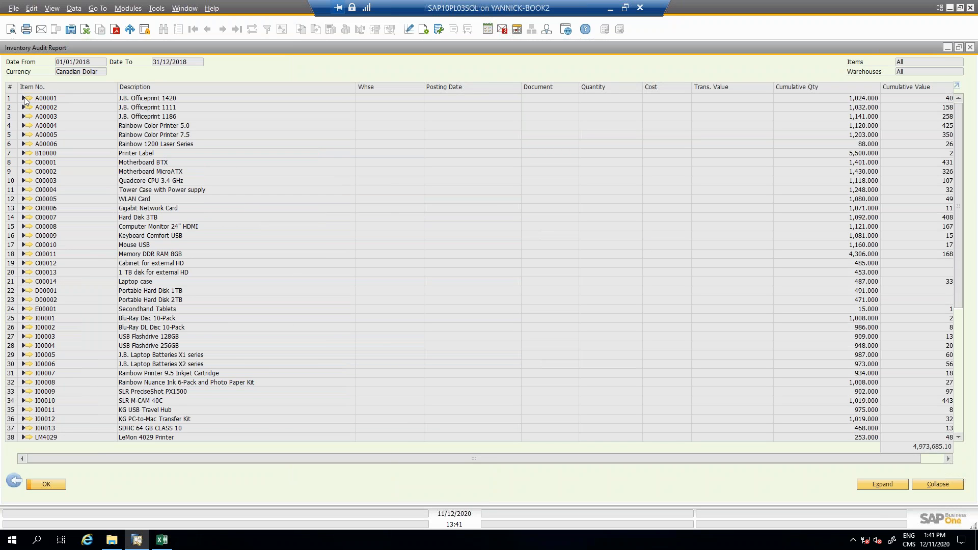
pyautogui.click(23, 98)
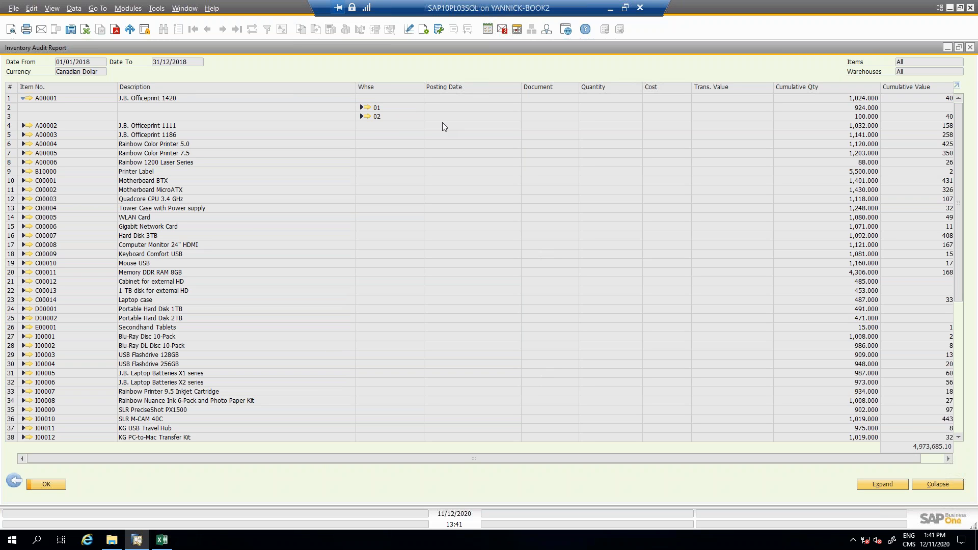
pyautogui.click(17, 484)
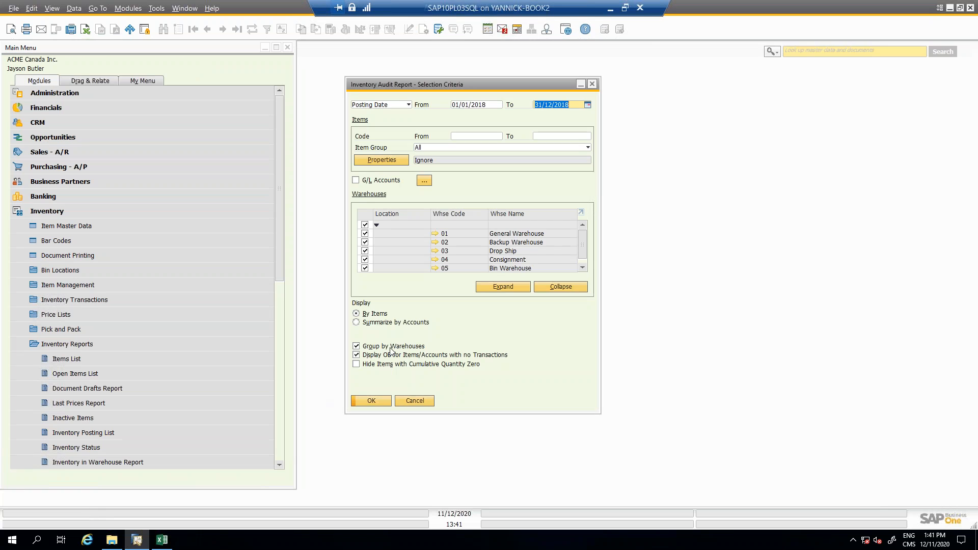
# Enable the Hide Items with Cumulative Quantity Zero option in the report's selection criteria.
pyautogui.click(356, 365)
pyautogui.moveTo(515, 86); pyautogui.dragTo(552, 54)
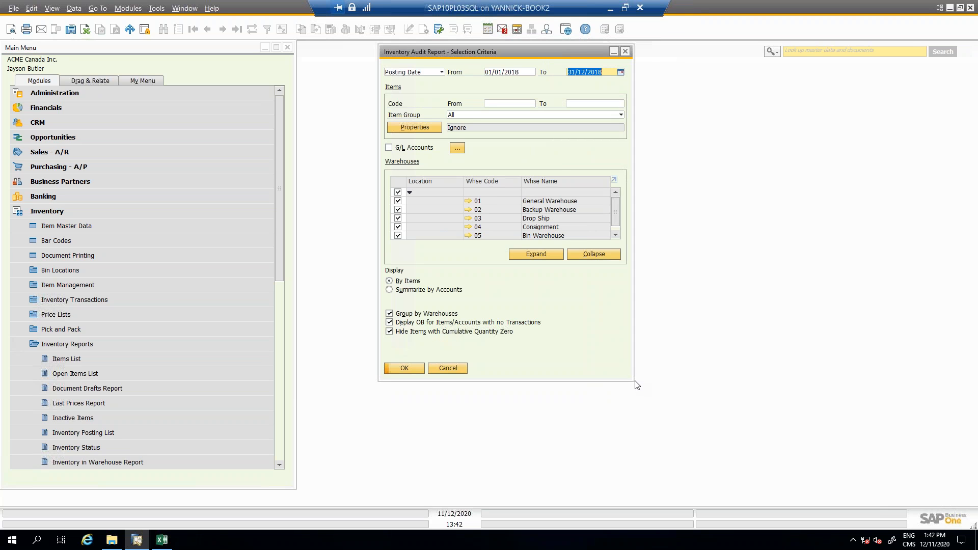
pyautogui.moveTo(637, 386); pyautogui.dragTo(655, 390)
# Look up the Inventories of Finished Goods account in the Chart of Accounts, examine its details, and close the chart.
pyautogui.click(43, 109)
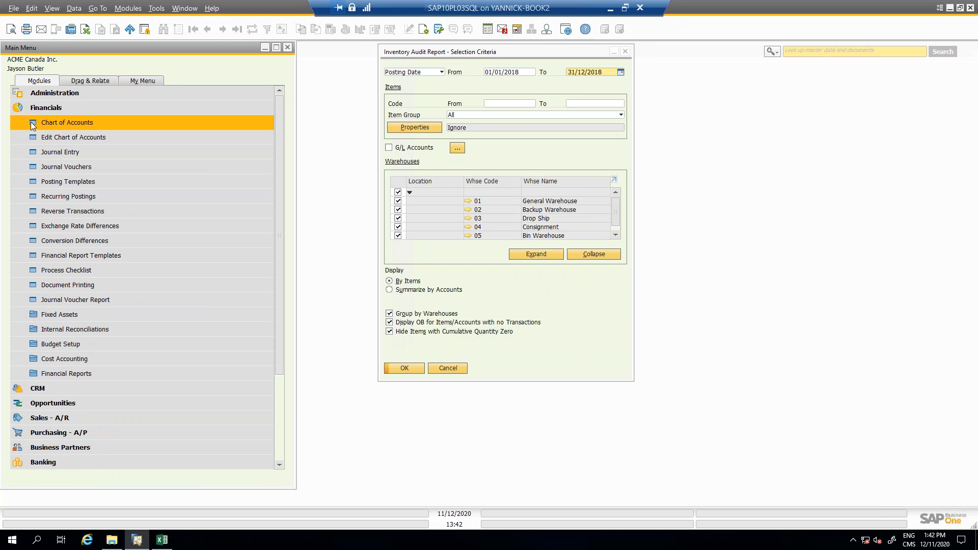
pyautogui.click(49, 125)
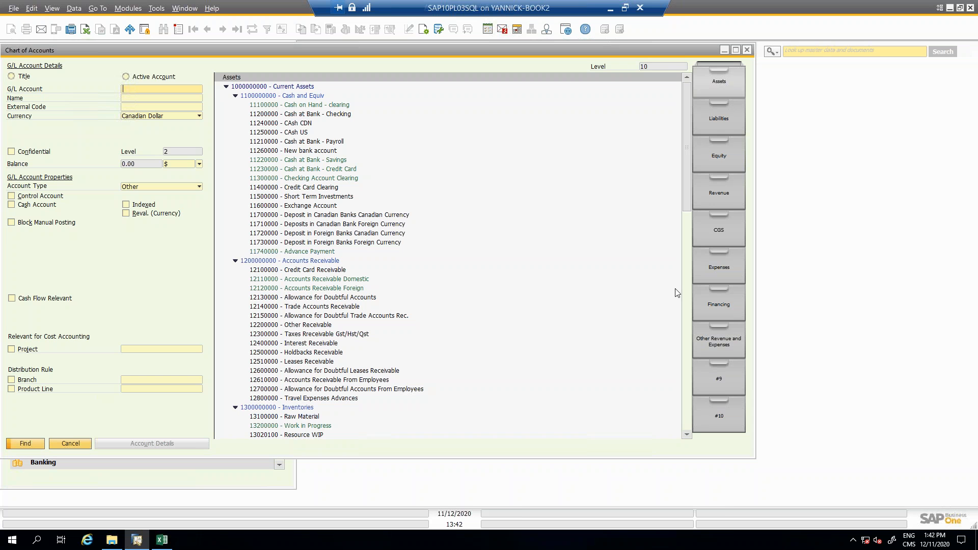
pyautogui.scroll(-4, 689, 221)
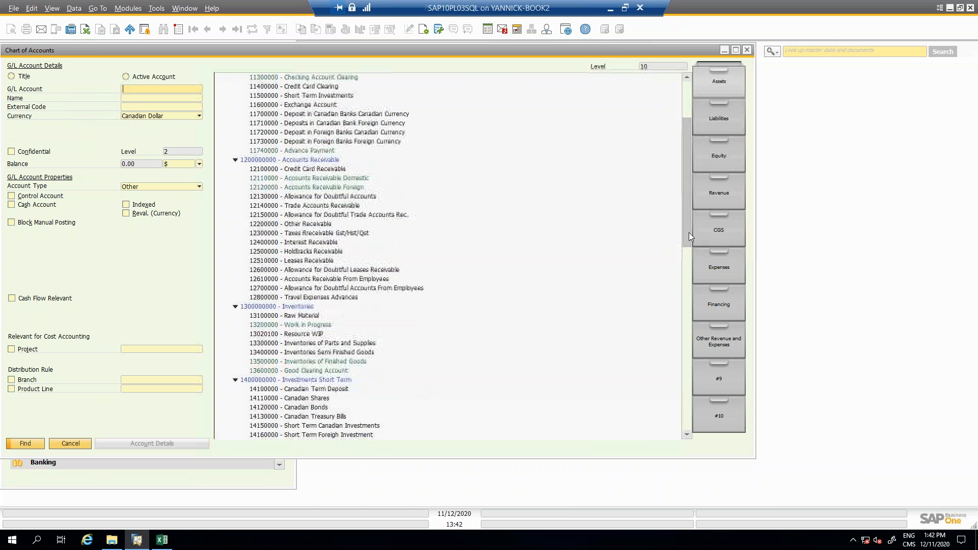
pyautogui.click(306, 362)
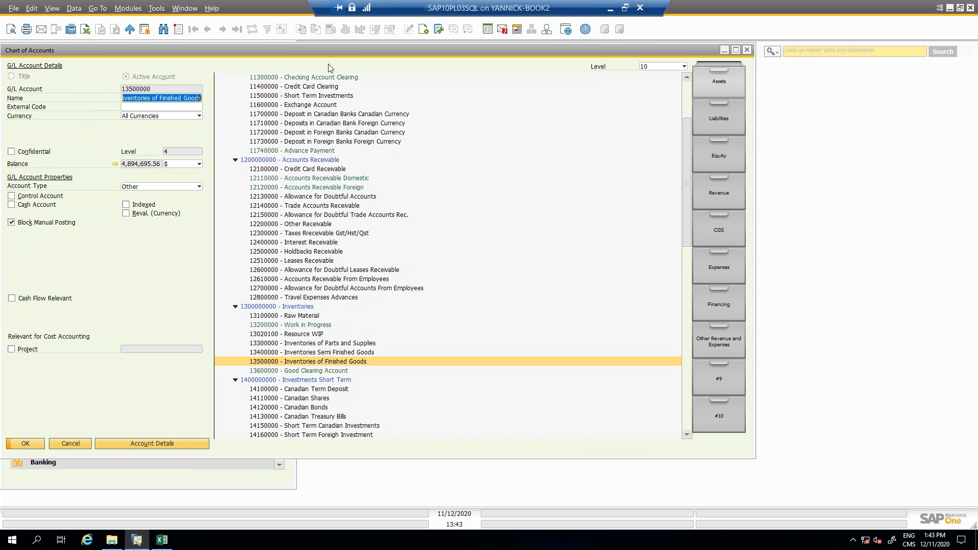
pyautogui.click(748, 52)
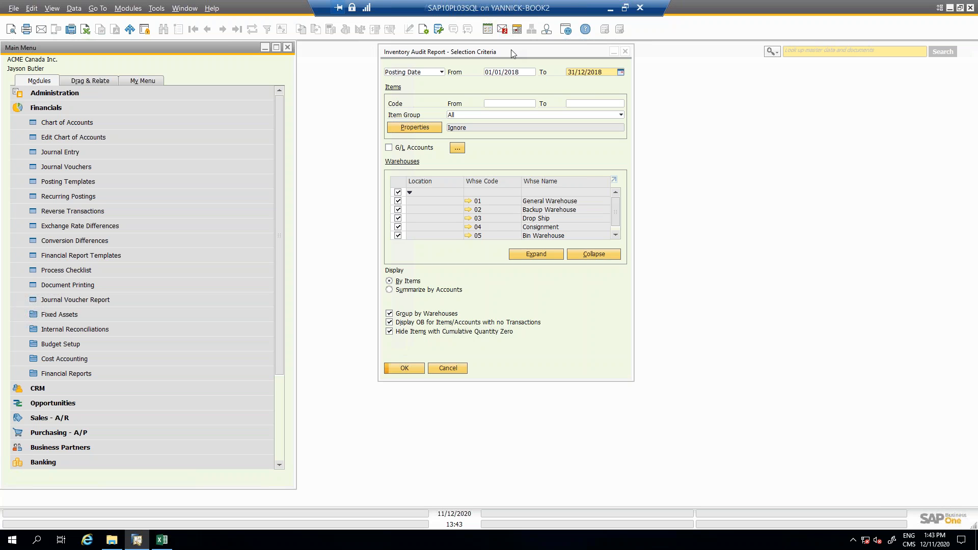
# Run the report, expand item A00001 and warehouse 01 to examine the transactions and cumulative values, and return to the selection criteria.
pyautogui.moveTo(512, 54); pyautogui.dragTo(512, 66)
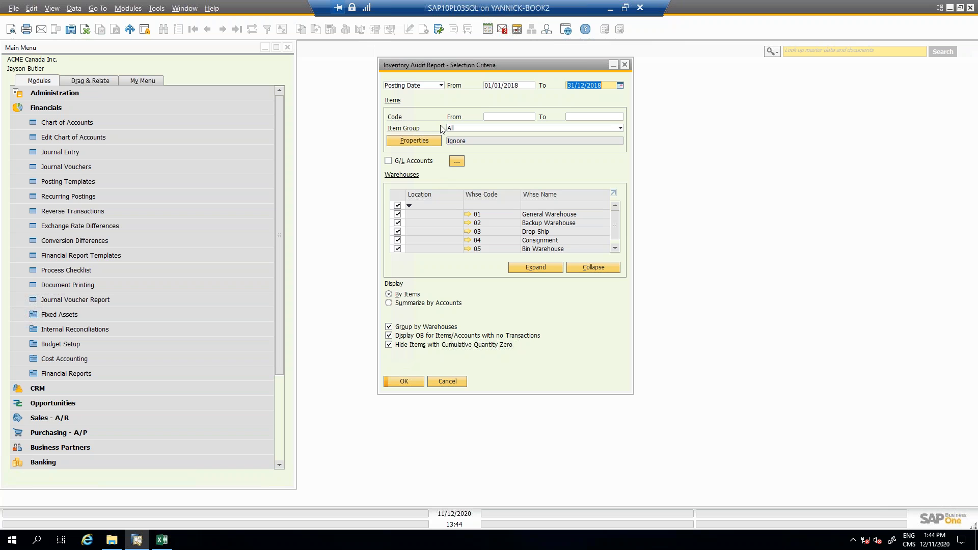
pyautogui.click(411, 380)
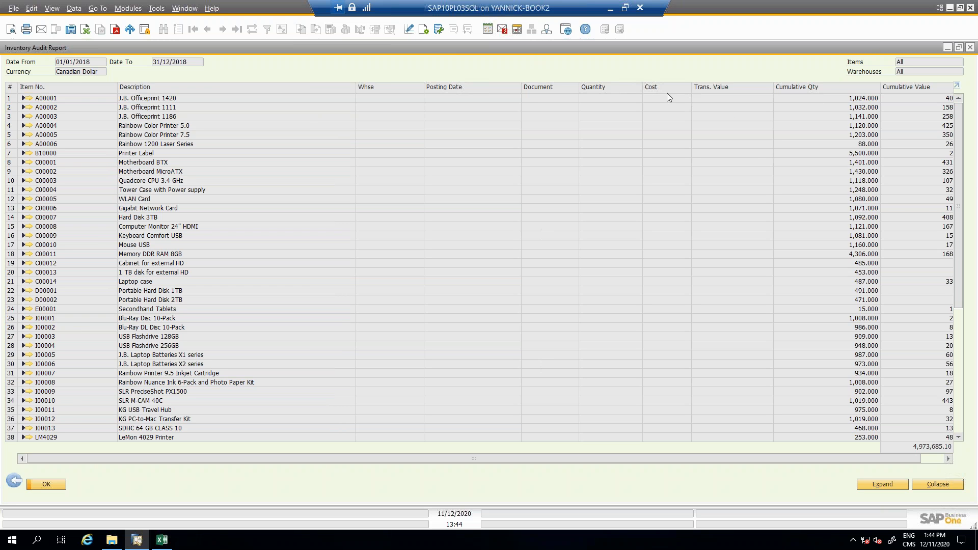
pyautogui.click(23, 98)
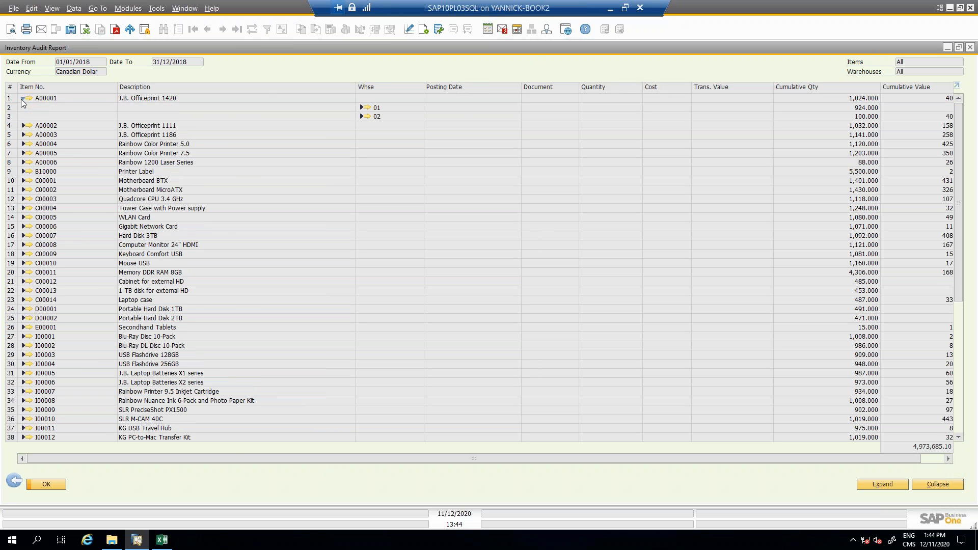
pyautogui.click(361, 108)
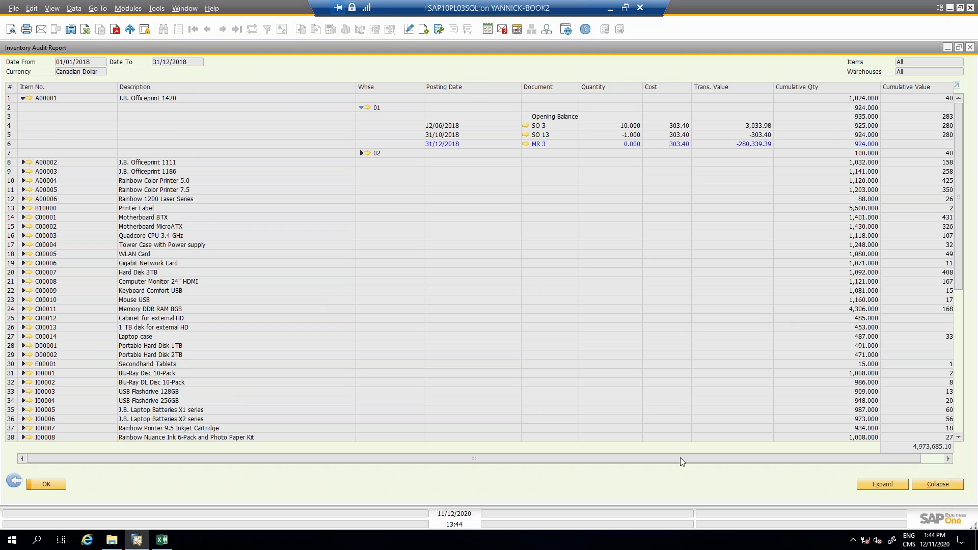
pyautogui.moveTo(687, 458); pyautogui.dragTo(710, 458)
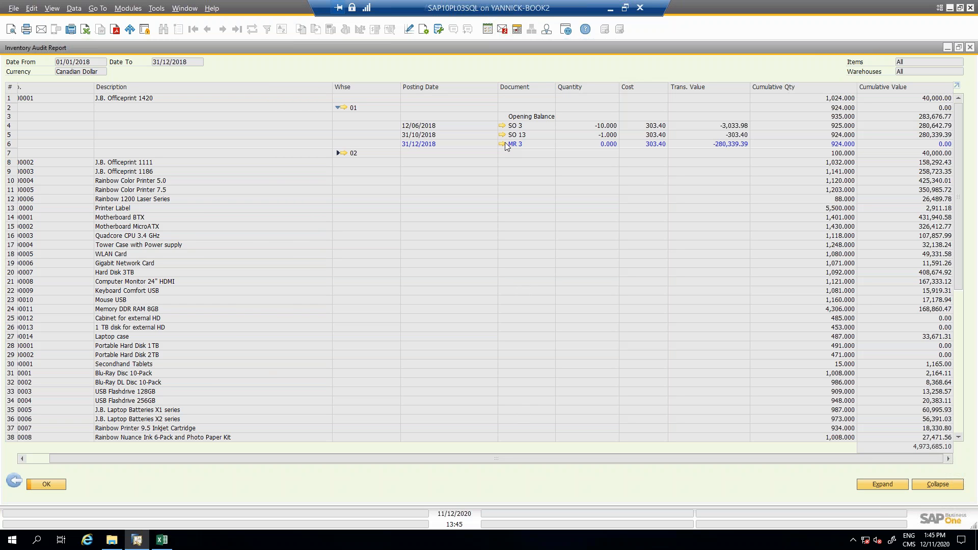
pyautogui.click(14, 481)
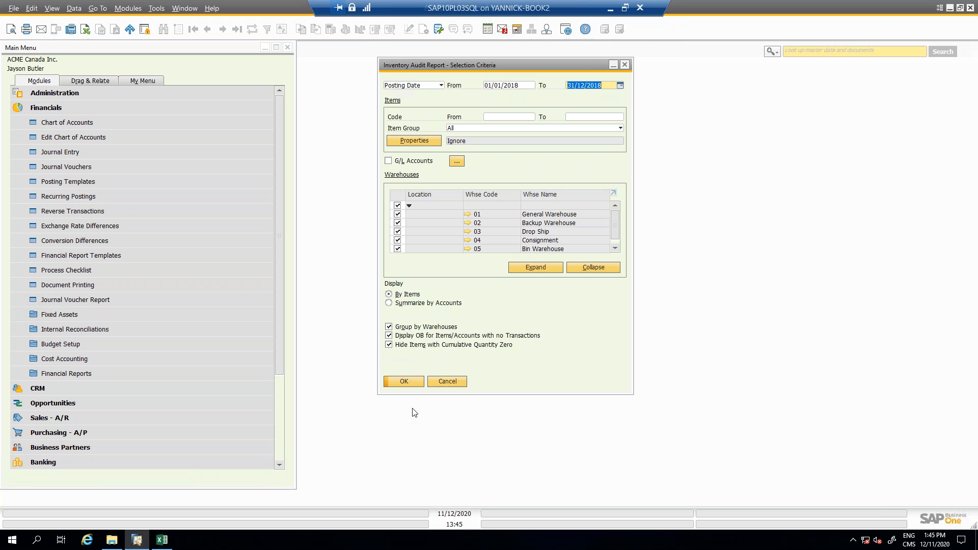
# Switch to the Excel workbook and clear the TxType filter of the GL Transactions pivot table.
pyautogui.moveTo(163, 546)
pyautogui.click(163, 545)
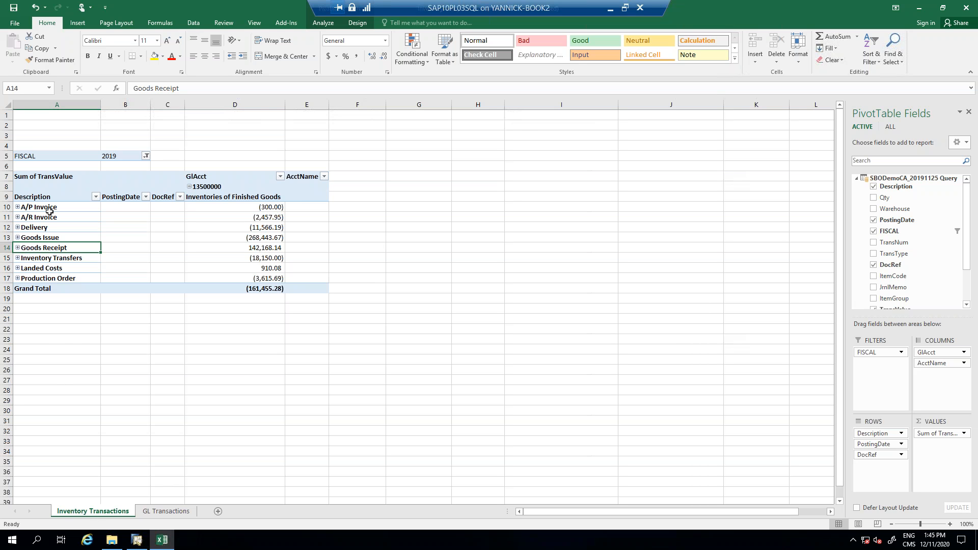
pyautogui.click(167, 512)
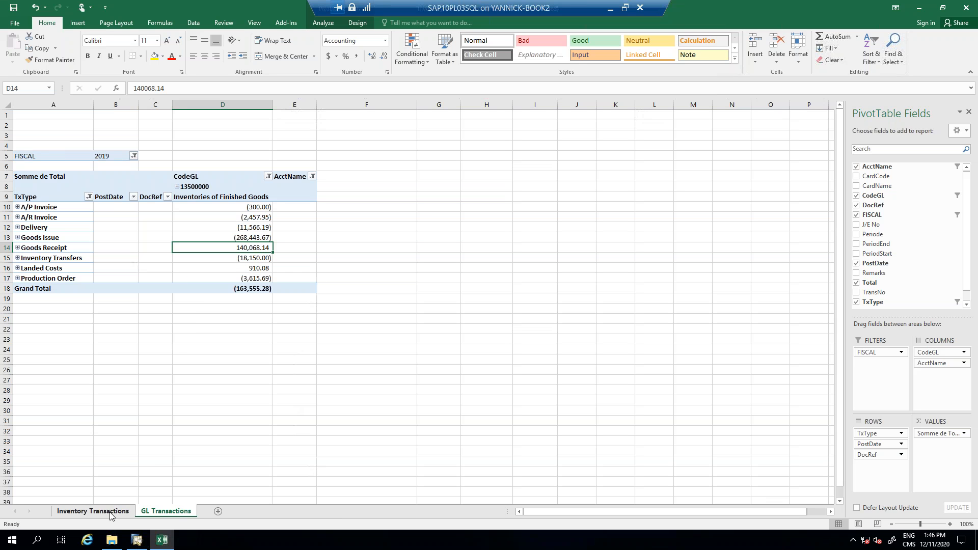
pyautogui.click(89, 197)
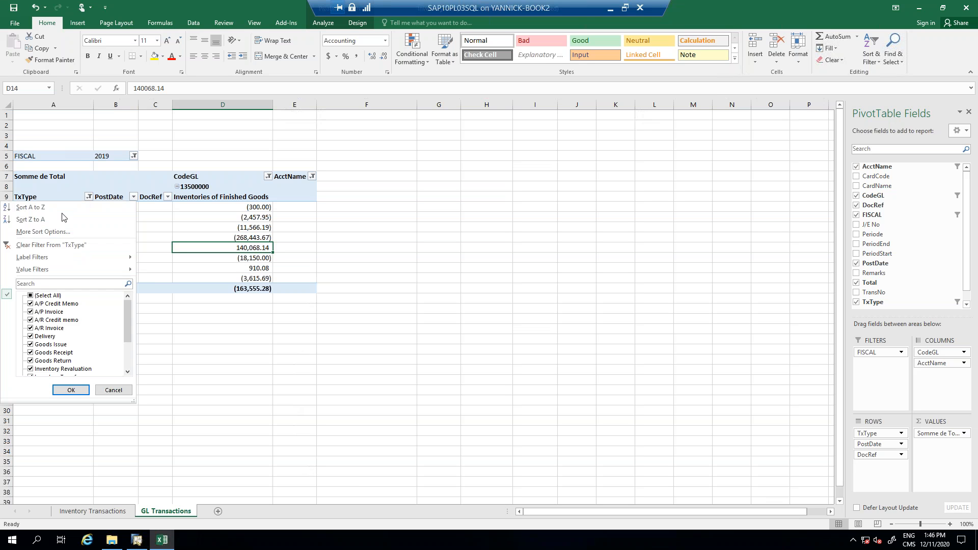
pyautogui.click(46, 246)
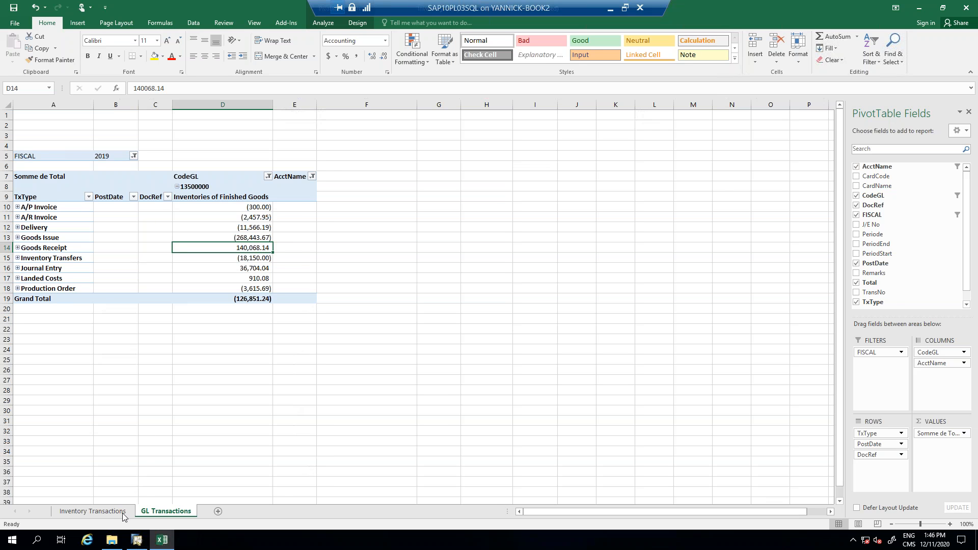
# Compare the Inventory Transactions and GL Transactions pivot tables, checking the GL grand total and the Journal Entry row.
pyautogui.click(93, 511)
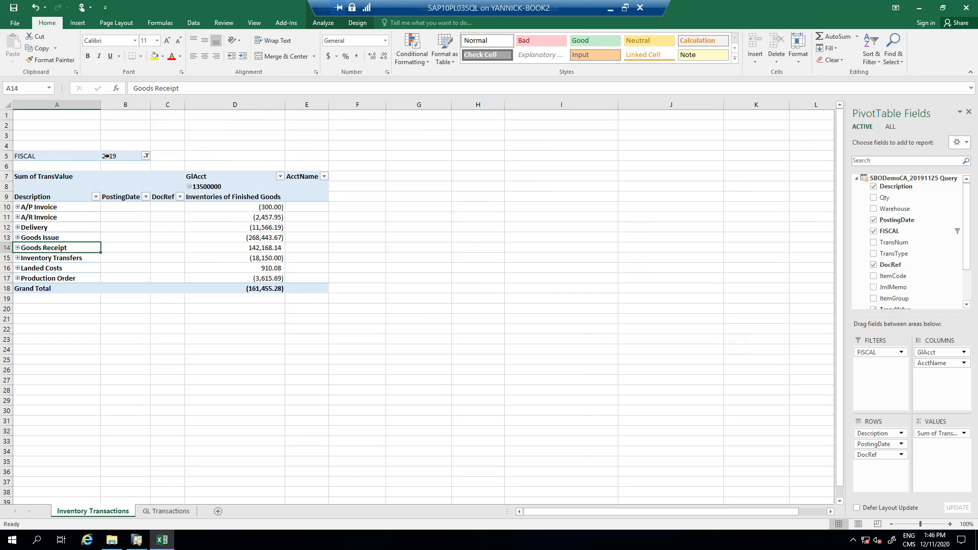
pyautogui.click(166, 511)
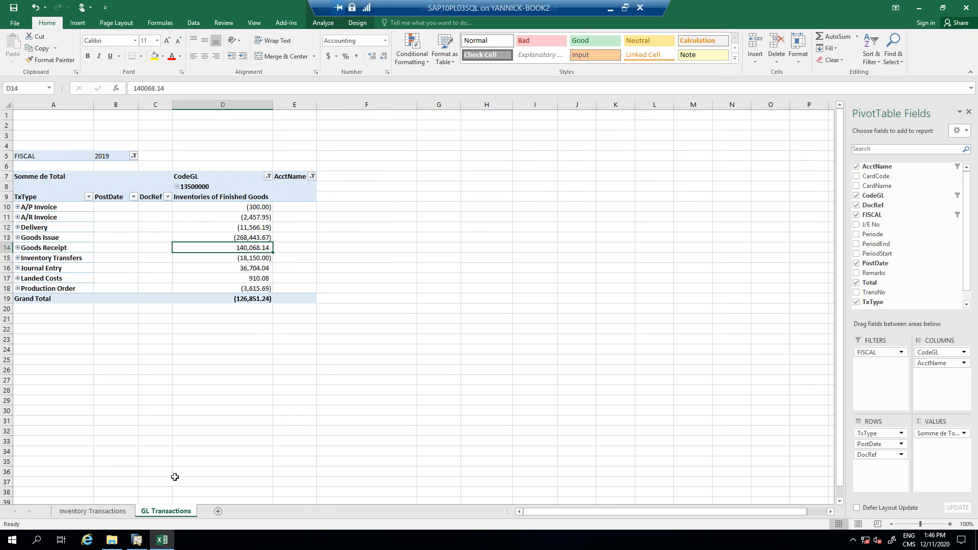
pyautogui.click(116, 514)
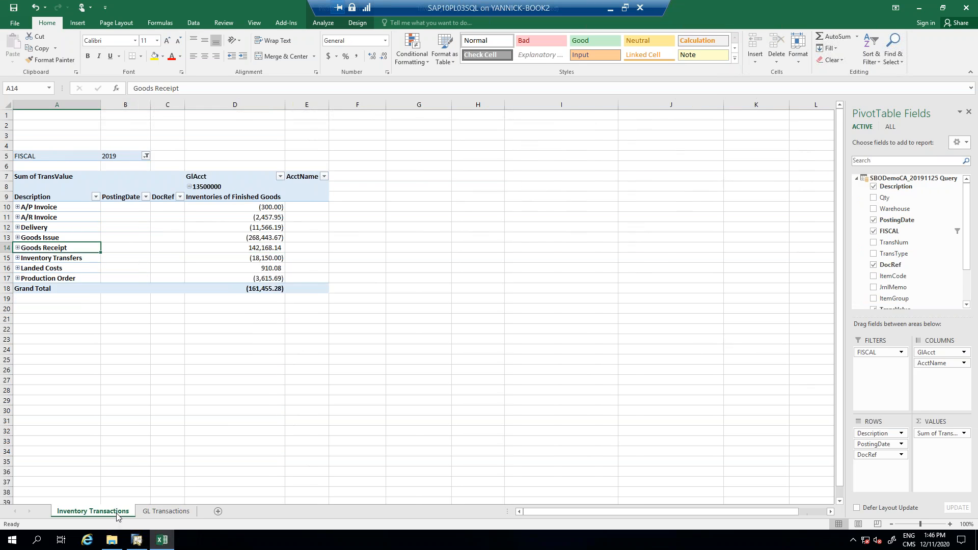
pyautogui.click(161, 513)
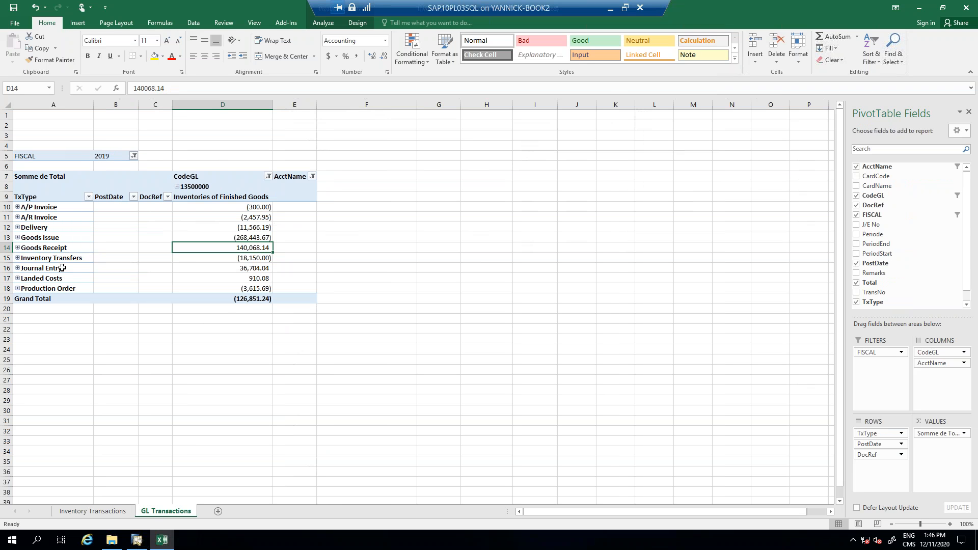
pyautogui.click(257, 299)
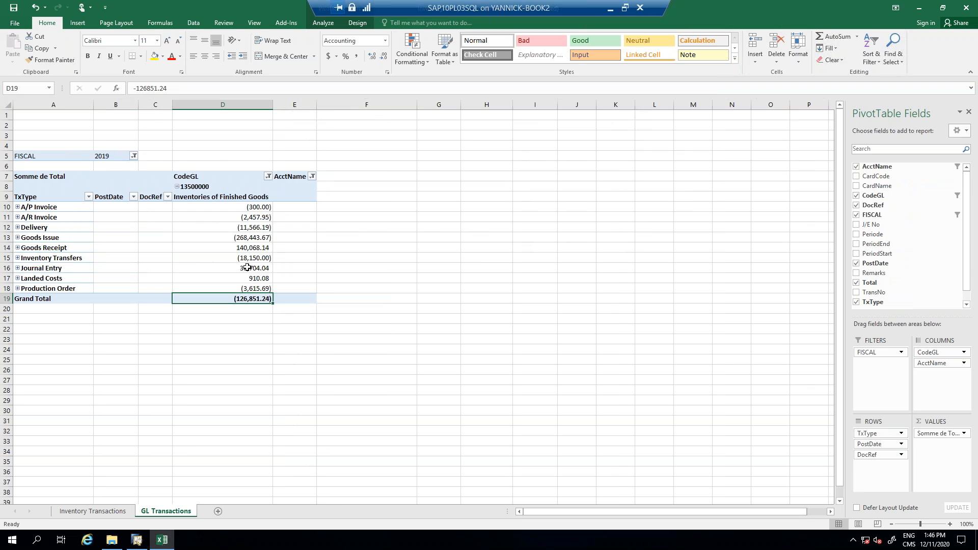
pyautogui.click(63, 269)
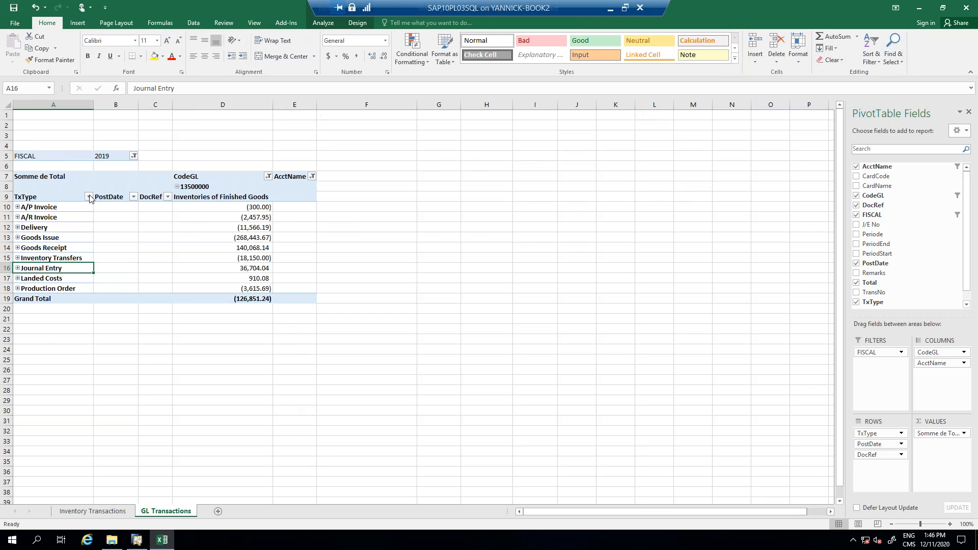
# Filter the GL Transactions pivot table by TxType to exclude Journal Entry.
pyautogui.click(89, 197)
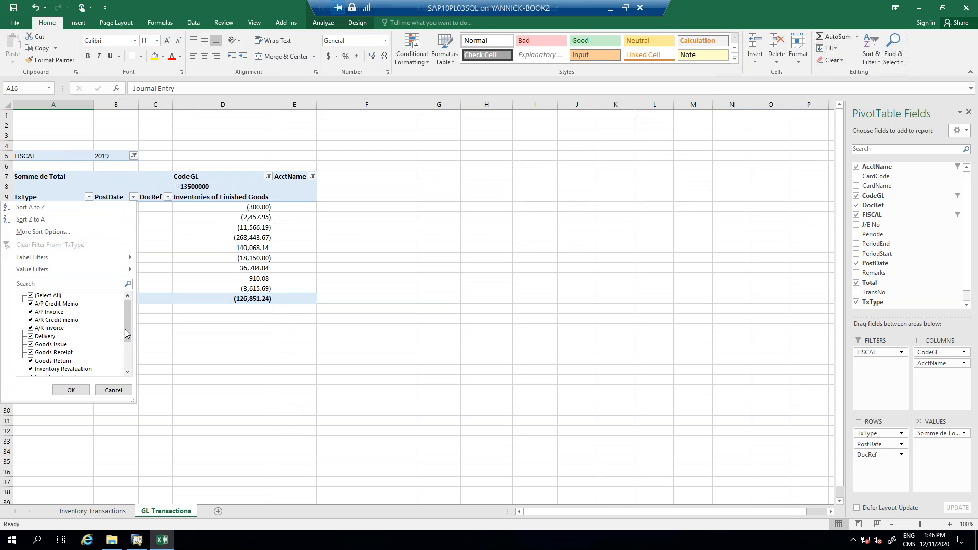
pyautogui.scroll(-3, 104, 365)
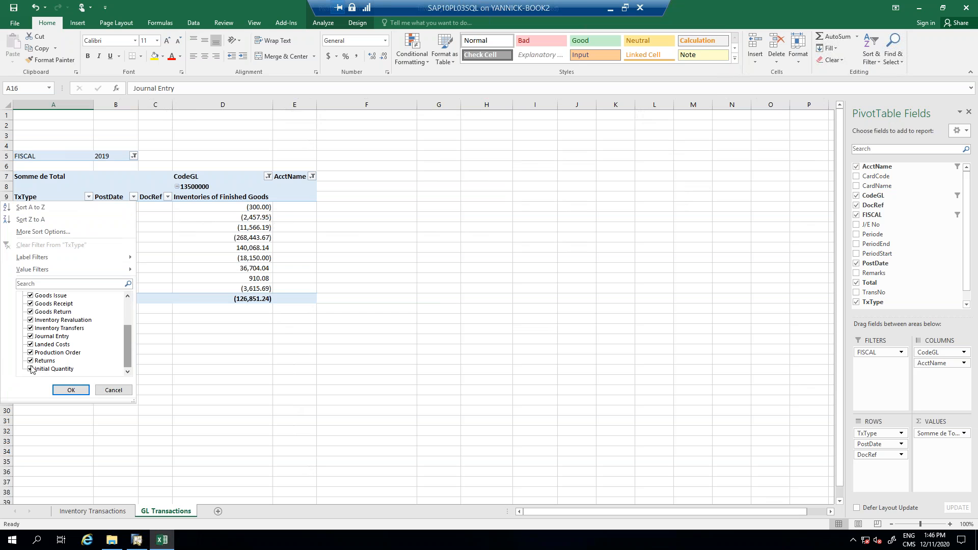
pyautogui.click(31, 337)
pyautogui.click(71, 390)
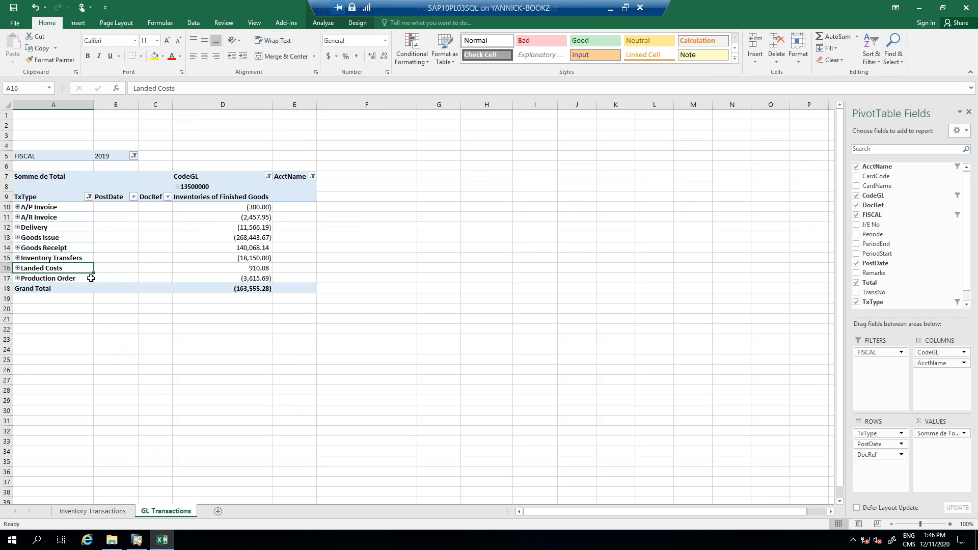
# Compare the Goods Receipt amounts between the Inventory Transactions and GL Transactions pivot tables.
pyautogui.click(120, 512)
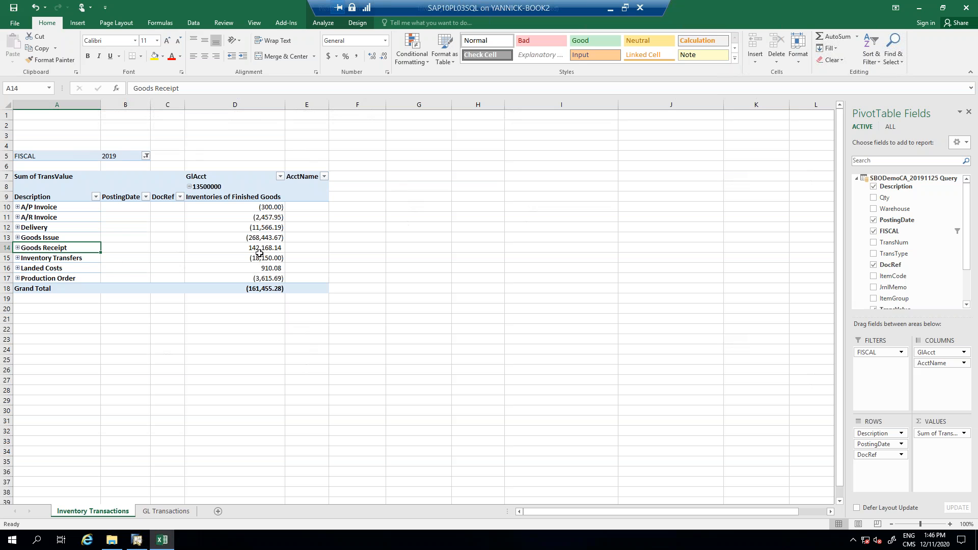
pyautogui.click(167, 512)
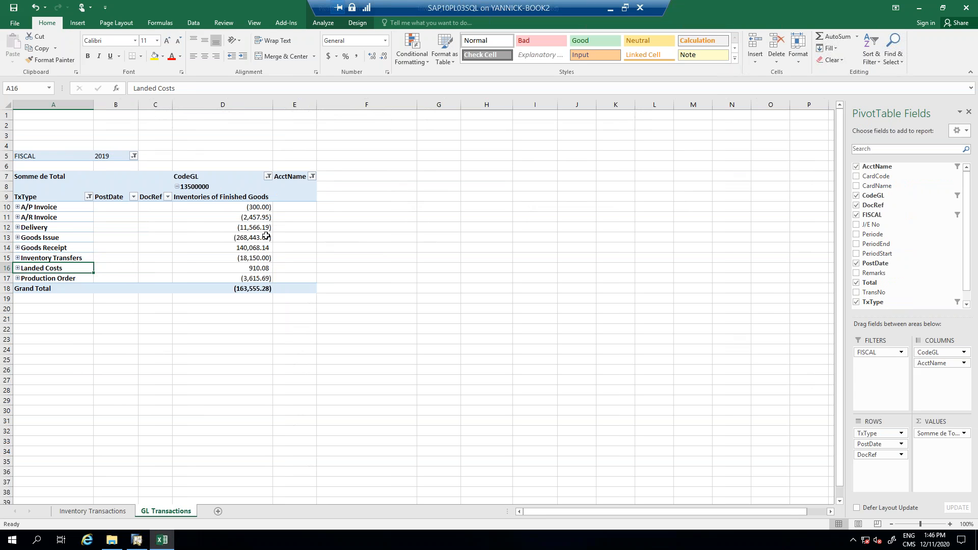
pyautogui.click(246, 248)
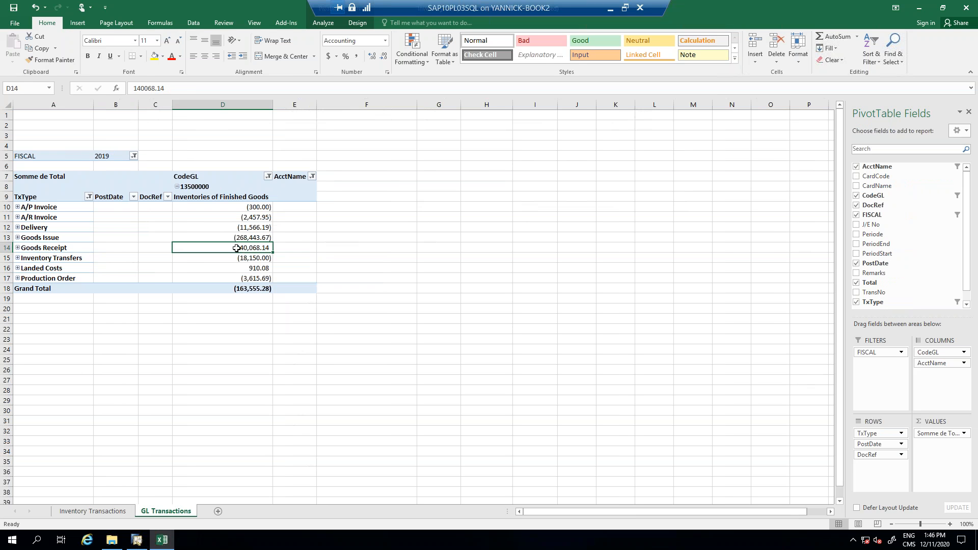
pyautogui.click(92, 511)
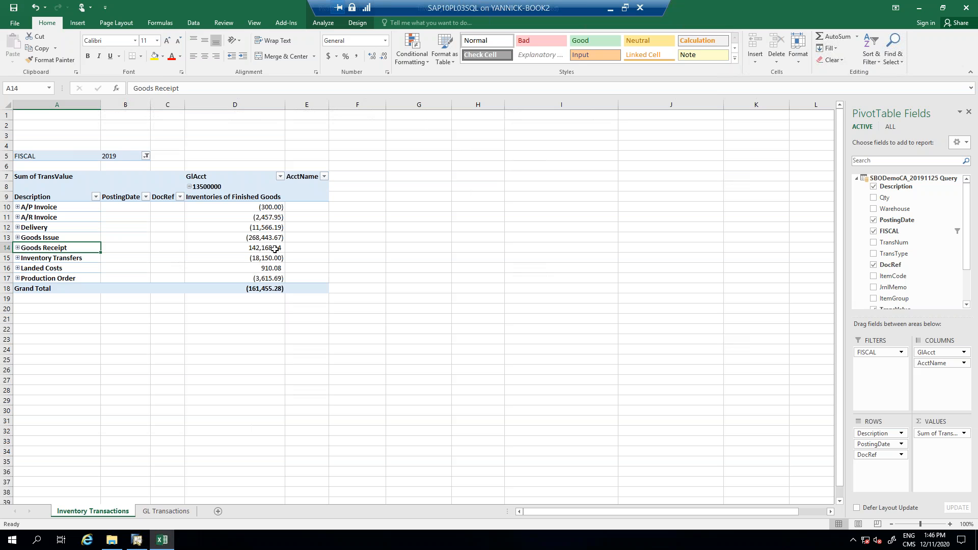
pyautogui.click(278, 249)
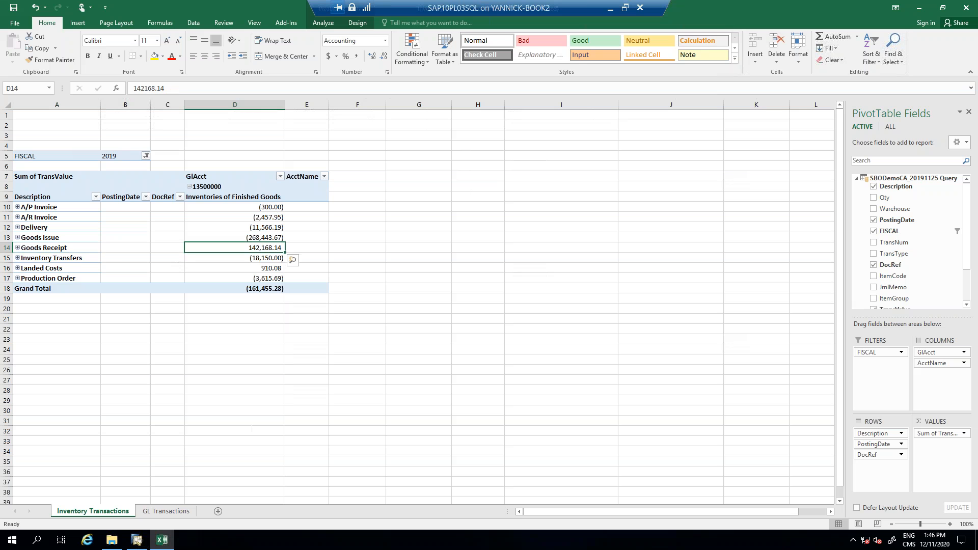
# Expand Goods Receipt on both the Inventory Transactions and GL Transactions sheets to examine the 8/7/2019 documents, including SI 169.
pyautogui.click(18, 247)
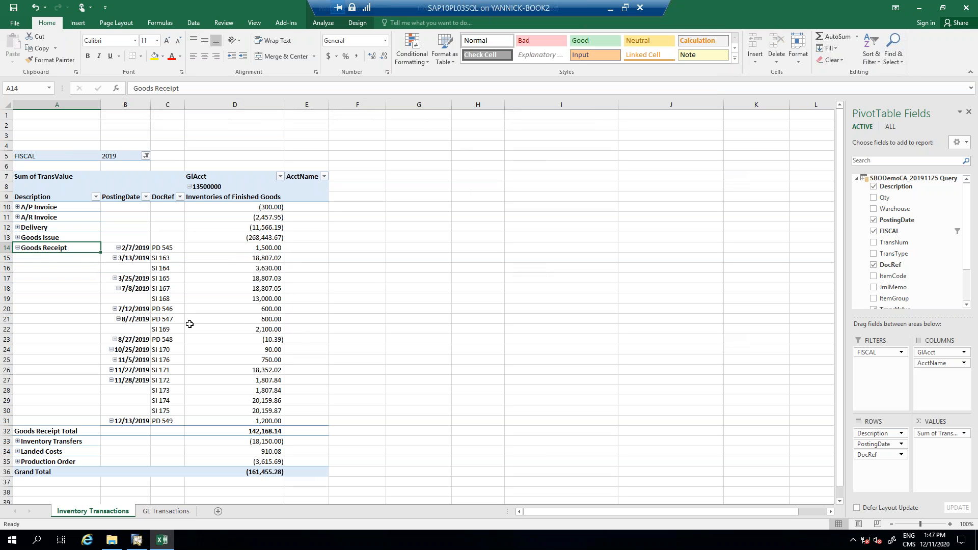
pyautogui.click(257, 320)
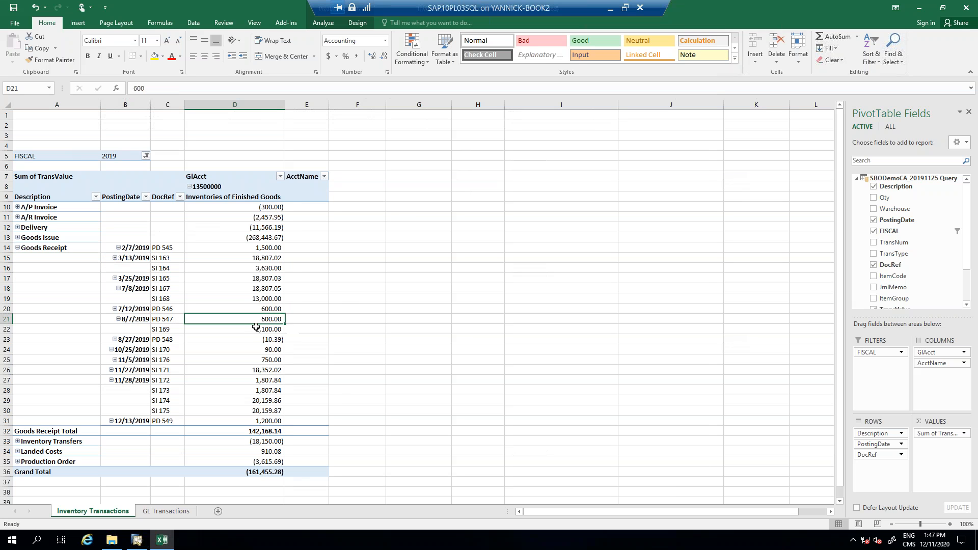
pyautogui.click(255, 328)
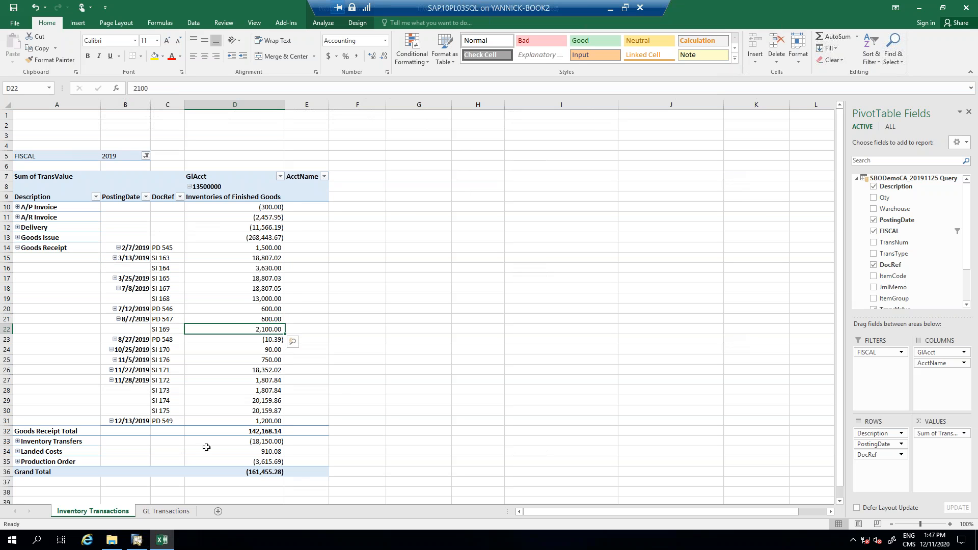
pyautogui.click(158, 512)
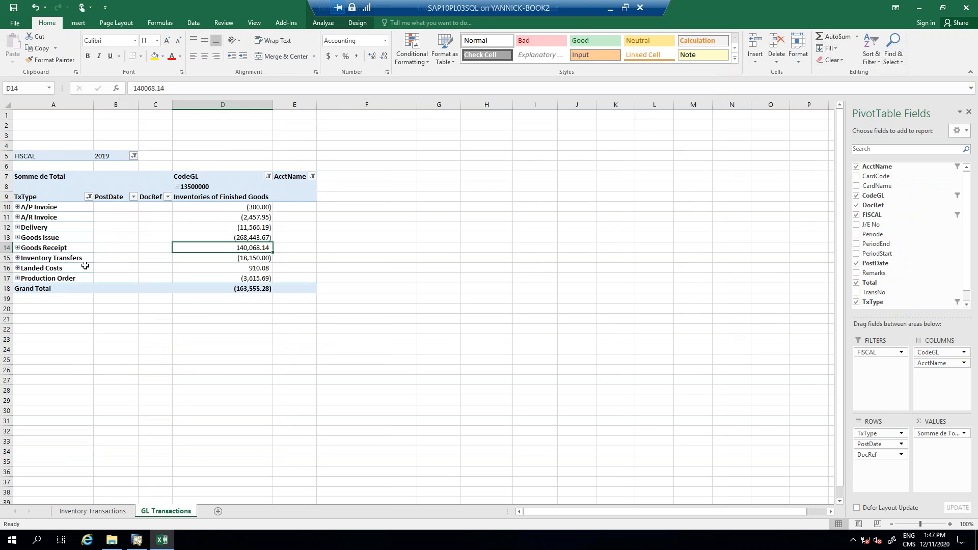
pyautogui.click(18, 248)
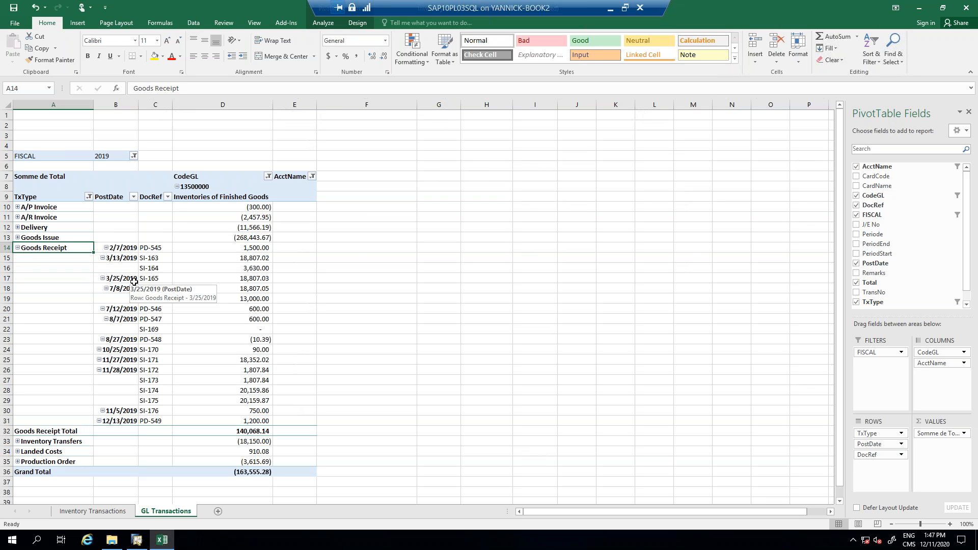
# Compare the SI-169 goods receipt amount dated 8/7/2019 between the GL Transactions and Inventory Transactions pivot tables.
pyautogui.click(231, 330)
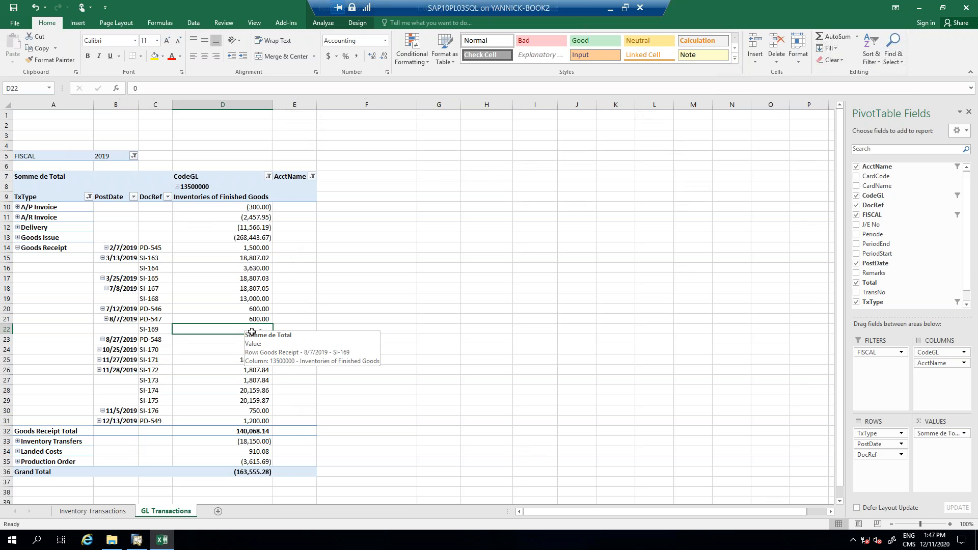
pyautogui.click(113, 512)
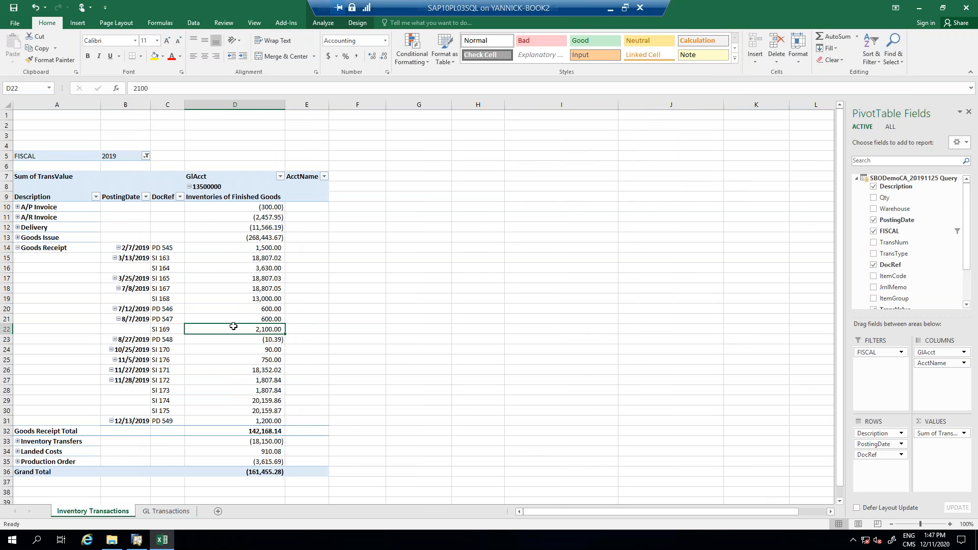
pyautogui.moveTo(250, 329)
pyautogui.moveTo(140, 544)
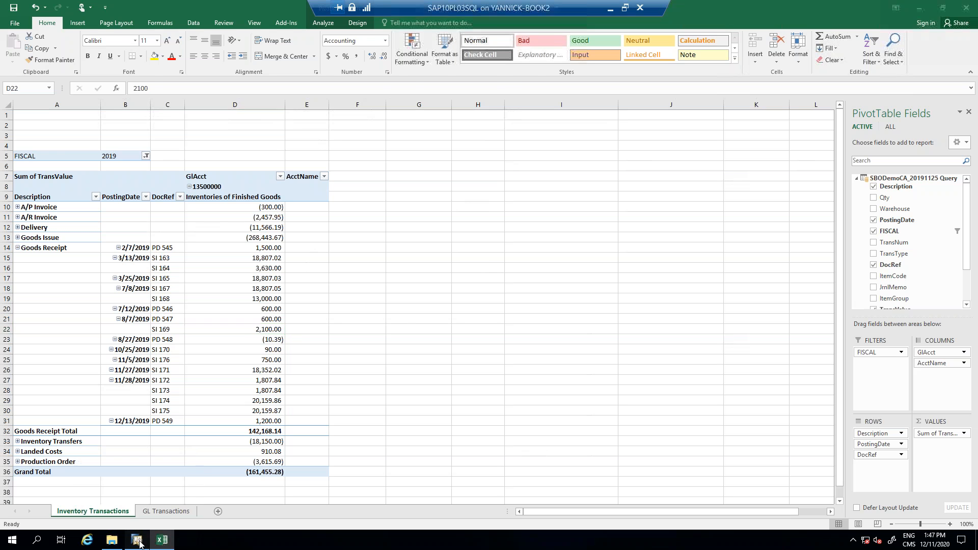
# Switch to SAP Business One, open the inventory Goods Receipt form and browse to document 169.
pyautogui.click(140, 544)
pyautogui.click(88, 108)
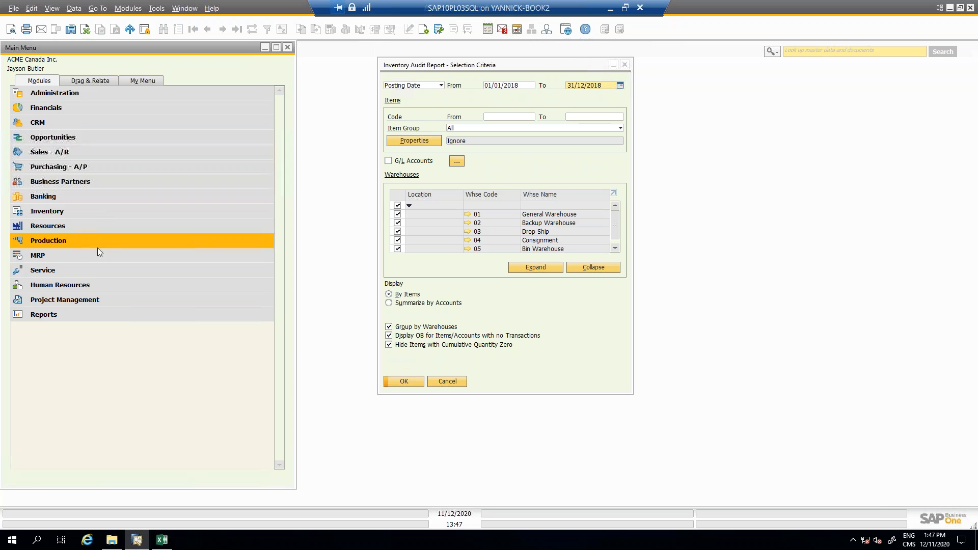
pyautogui.click(91, 211)
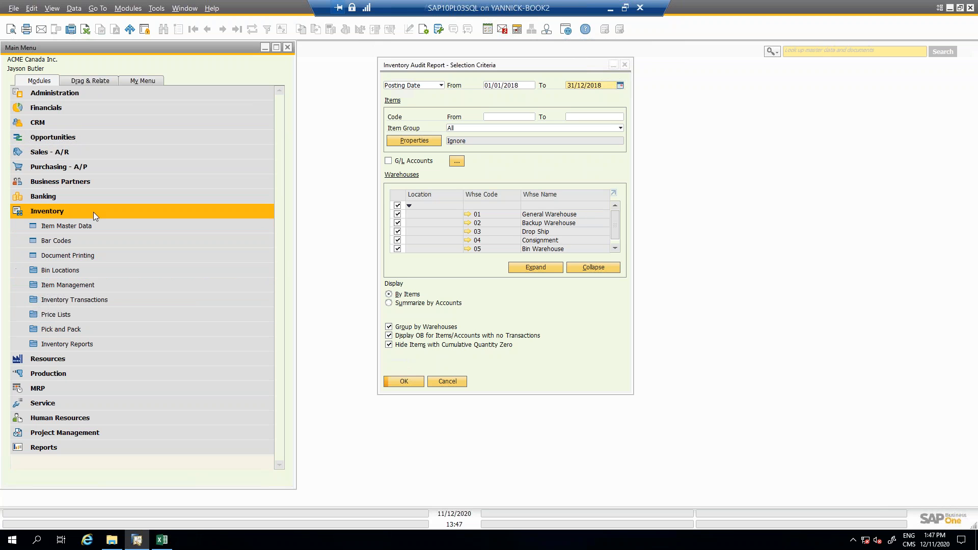
pyautogui.click(117, 301)
pyautogui.click(123, 316)
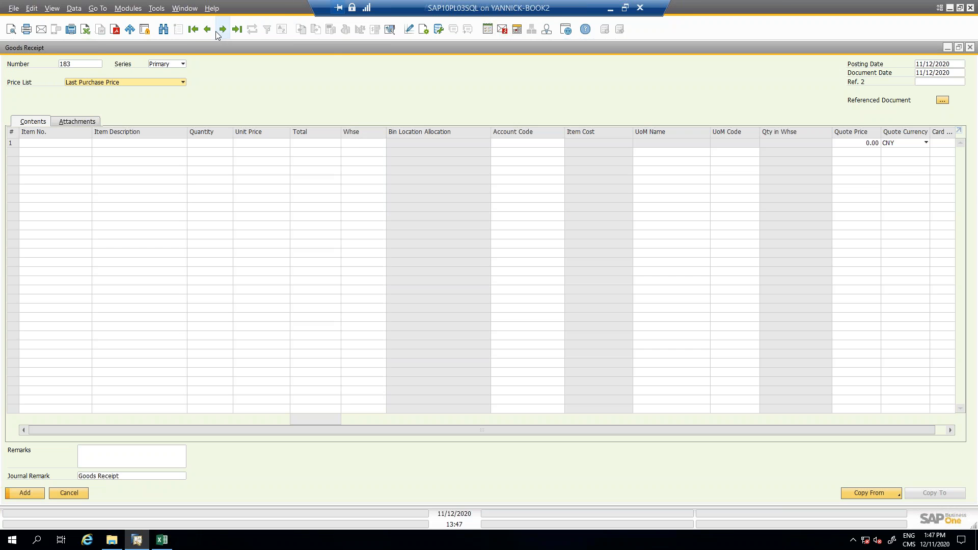
pyautogui.click(207, 29)
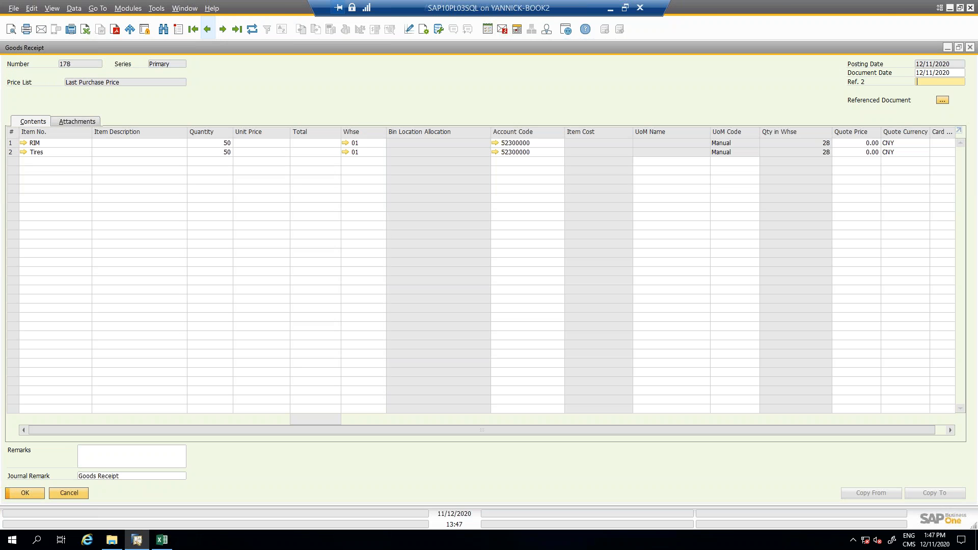
pyautogui.click(208, 29)
pyautogui.click(207, 29)
pyautogui.click(207, 30)
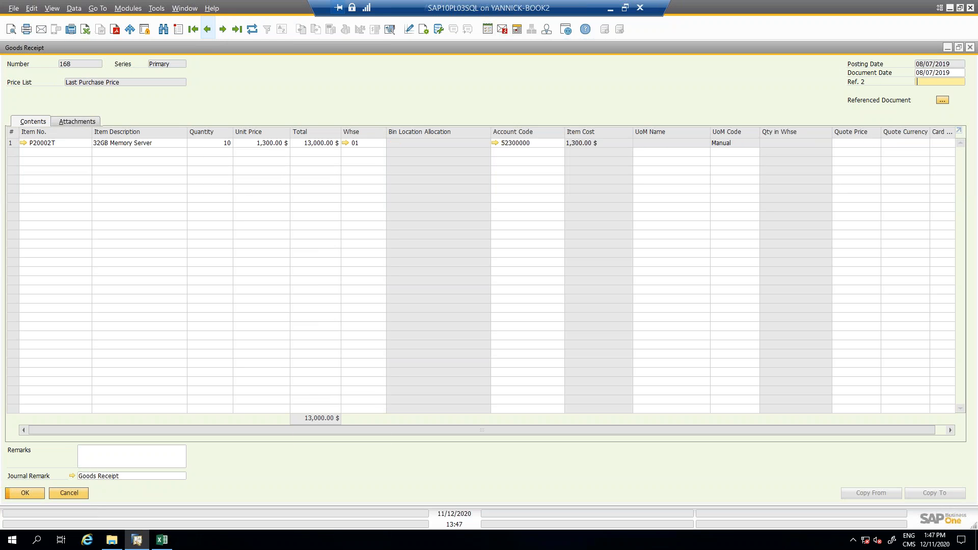
pyautogui.click(222, 29)
# View the journal entry behind goods receipt 169, examine its debit and credit accounts, and close it.
pyautogui.rightClick(245, 79)
pyautogui.click(275, 103)
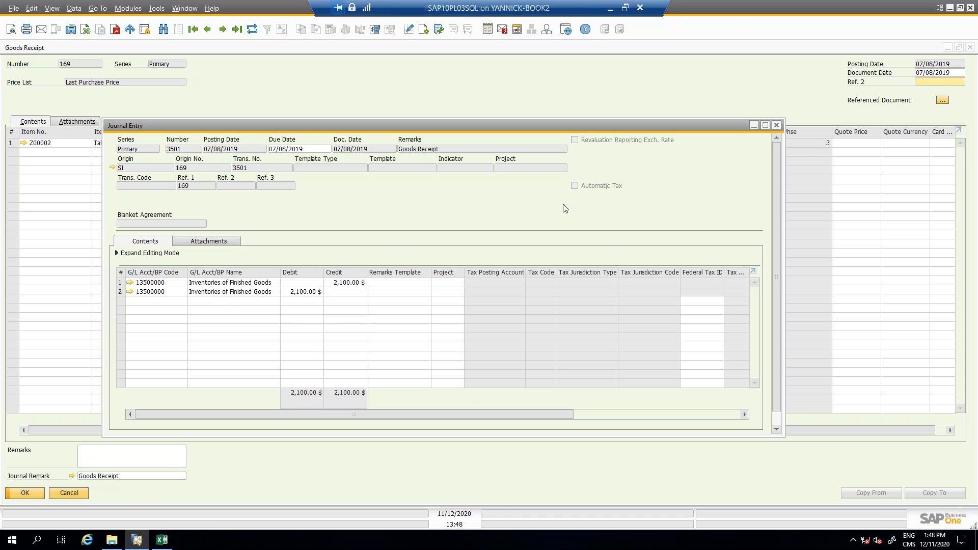
pyautogui.click(777, 126)
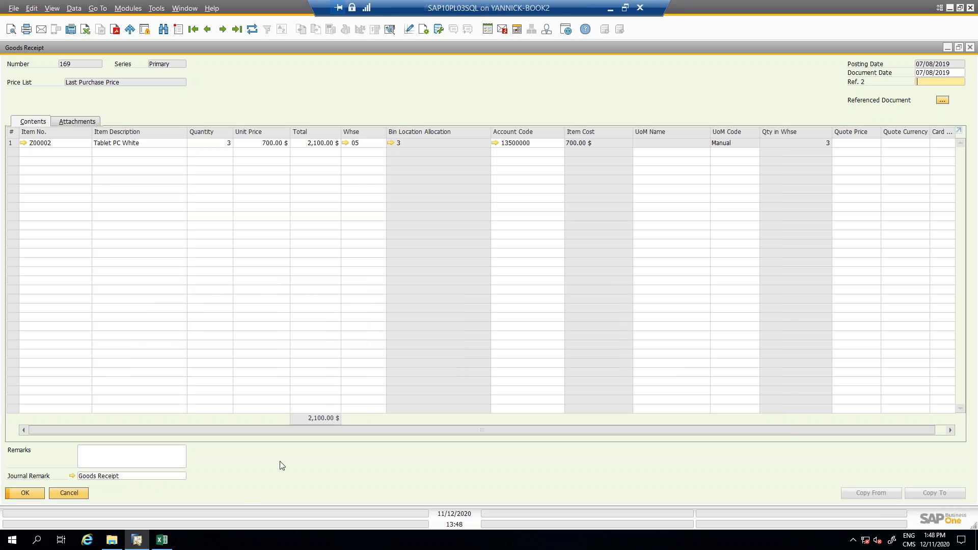
# Switch to Excel and examine the Goods Receipt amounts around SI 169 and PD 546 in the Inventory Transactions pivot table.
pyautogui.click(162, 541)
pyautogui.click(219, 332)
pyautogui.click(222, 309)
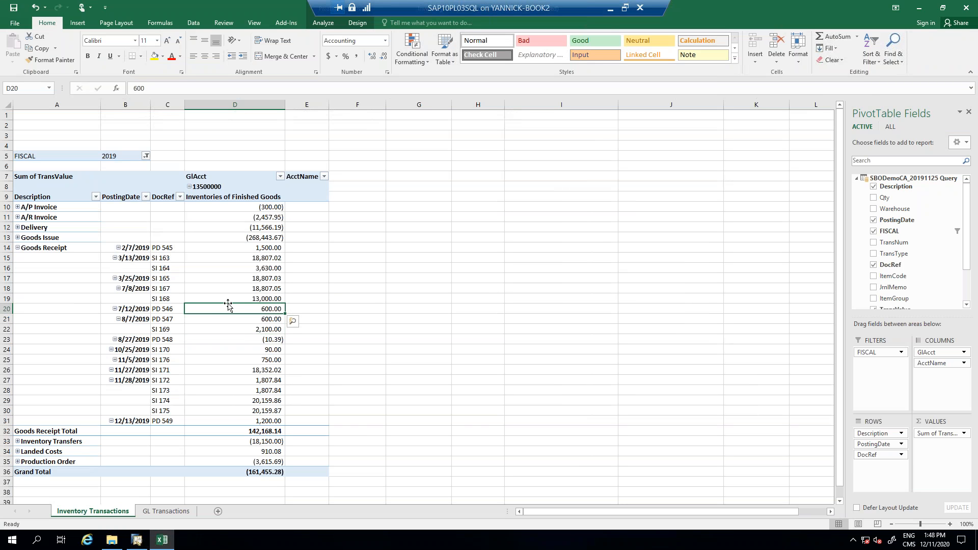
pyautogui.moveTo(226, 307)
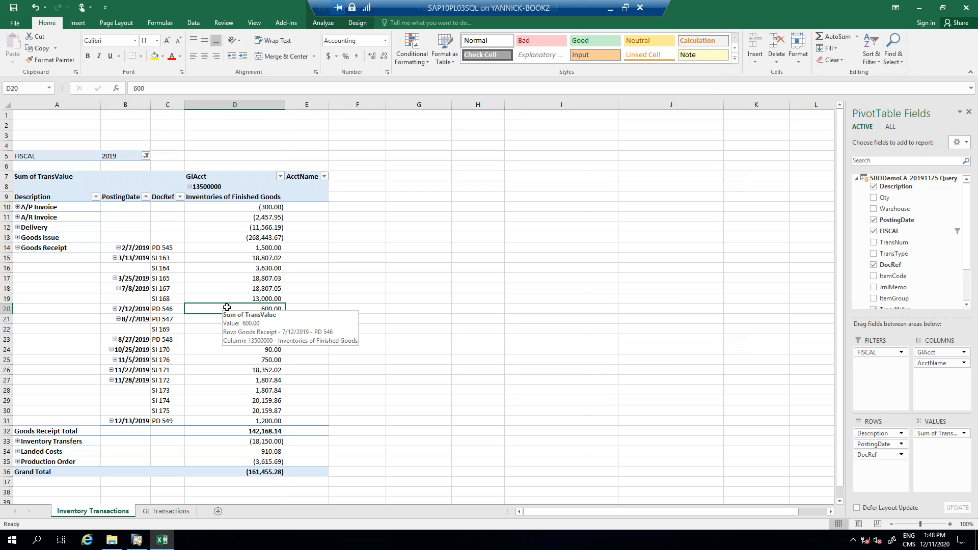
# Switch to SAP Business One and close the goods receipt 169 document.
pyautogui.click(137, 541)
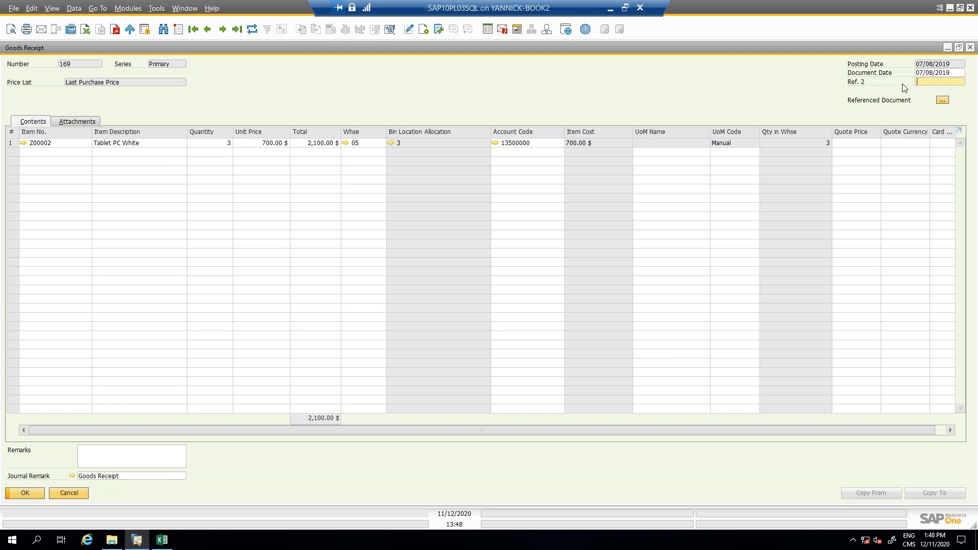
pyautogui.click(971, 49)
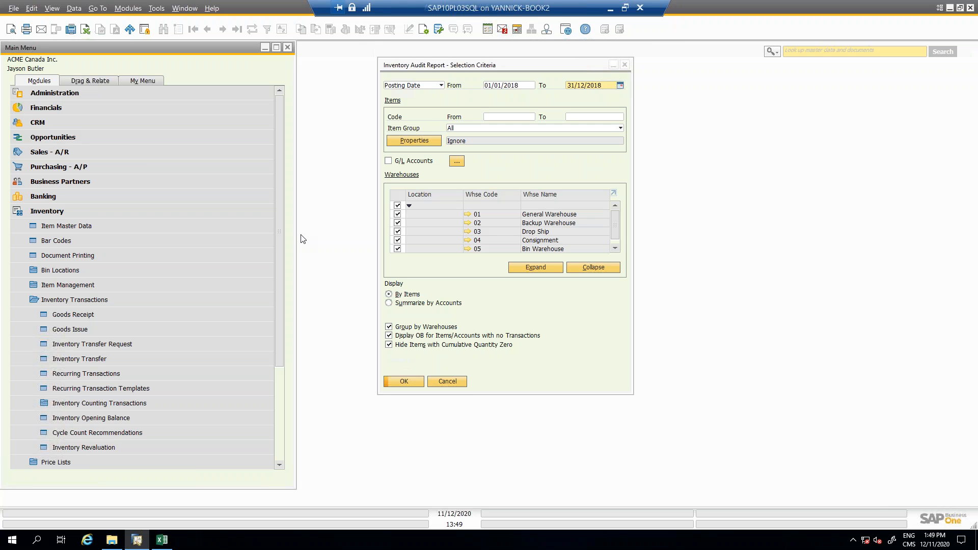
pyautogui.click(279, 451)
pyautogui.moveTo(279, 448); pyautogui.dragTo(283, 294)
# Switch to Excel and refresh the data of the Inventory Transactions pivot table.
pyautogui.click(162, 540)
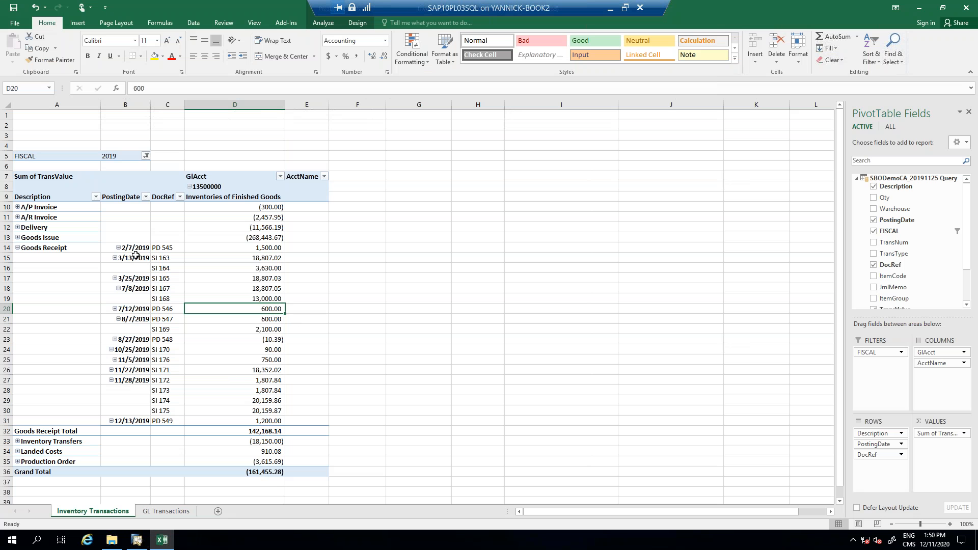
pyautogui.rightClick(138, 227)
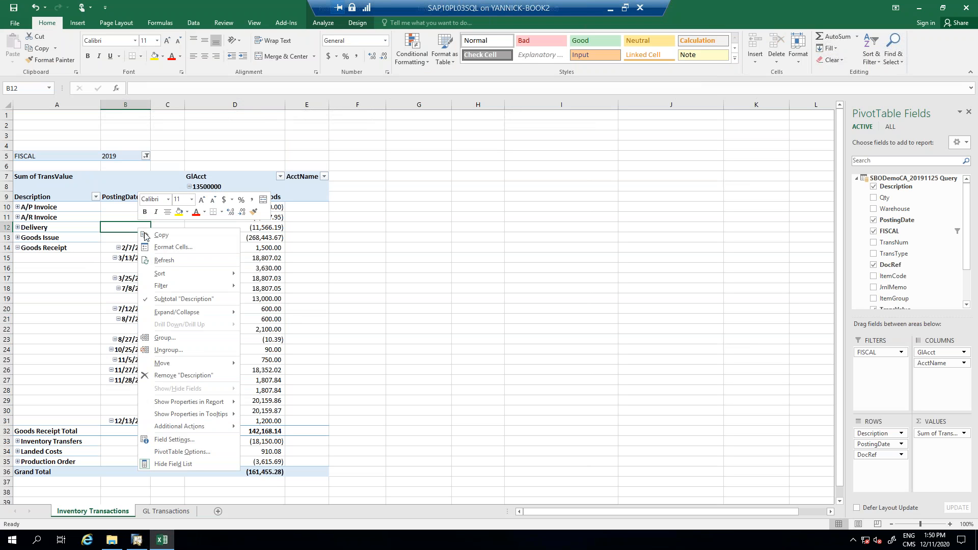
pyautogui.click(168, 261)
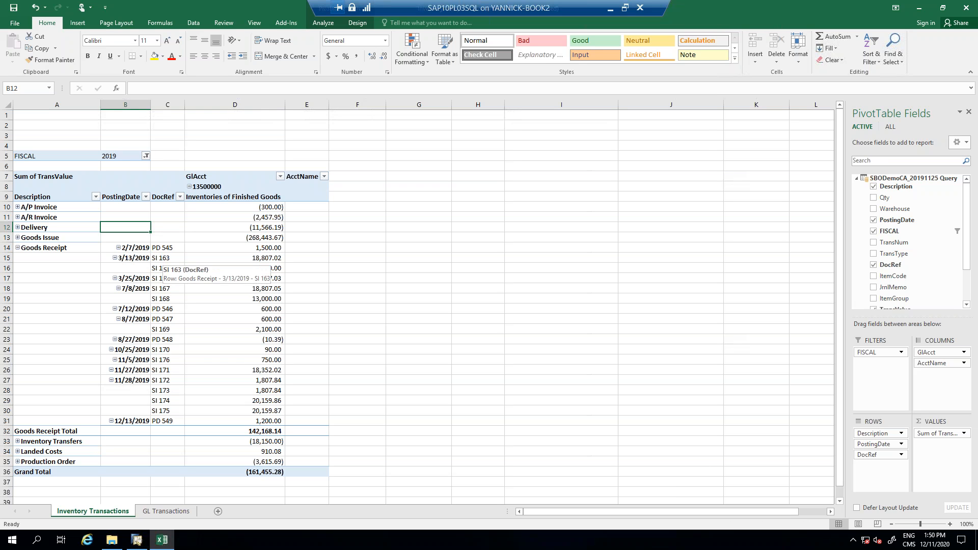
# Review the fields available to the Inventory Transactions pivot table, from Description through AcctName.
pyautogui.click(276, 349)
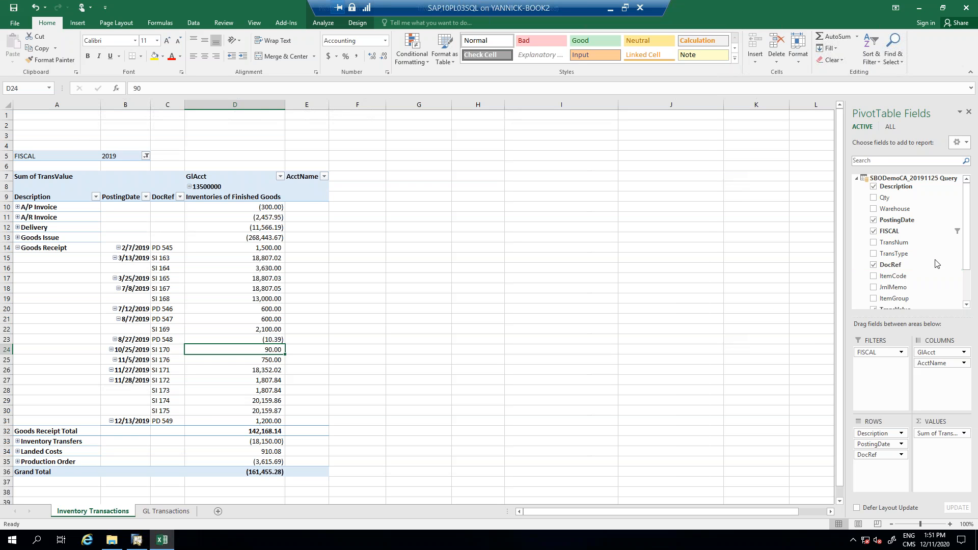
pyautogui.moveTo(967, 216); pyautogui.dragTo(967, 266)
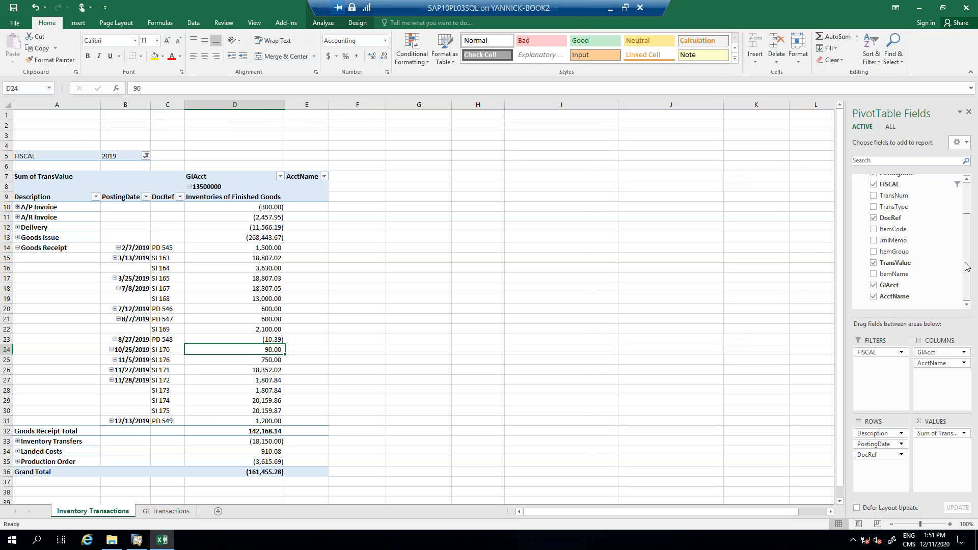
pyautogui.scroll(2, 966, 264)
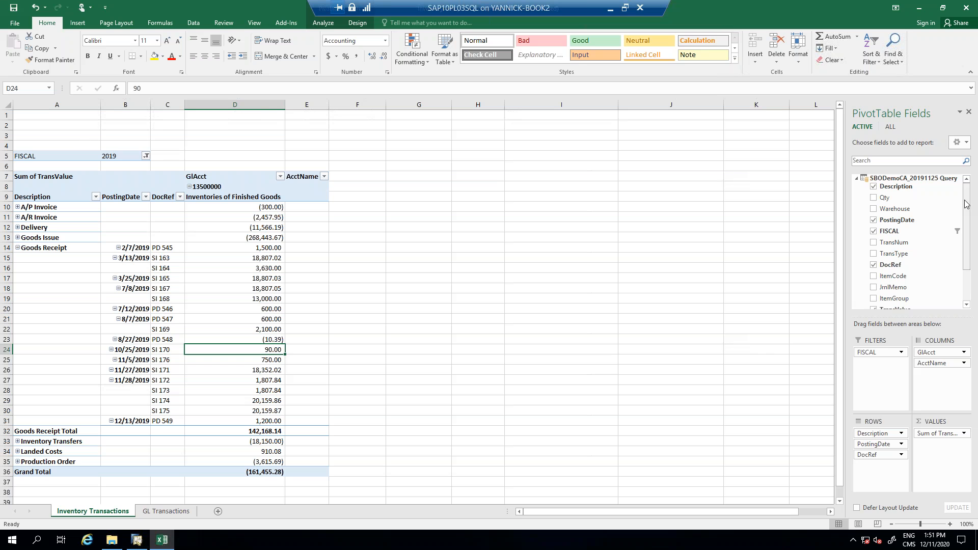
pyautogui.moveTo(967, 256); pyautogui.dragTo(968, 297)
pyautogui.scroll(2, 968, 297)
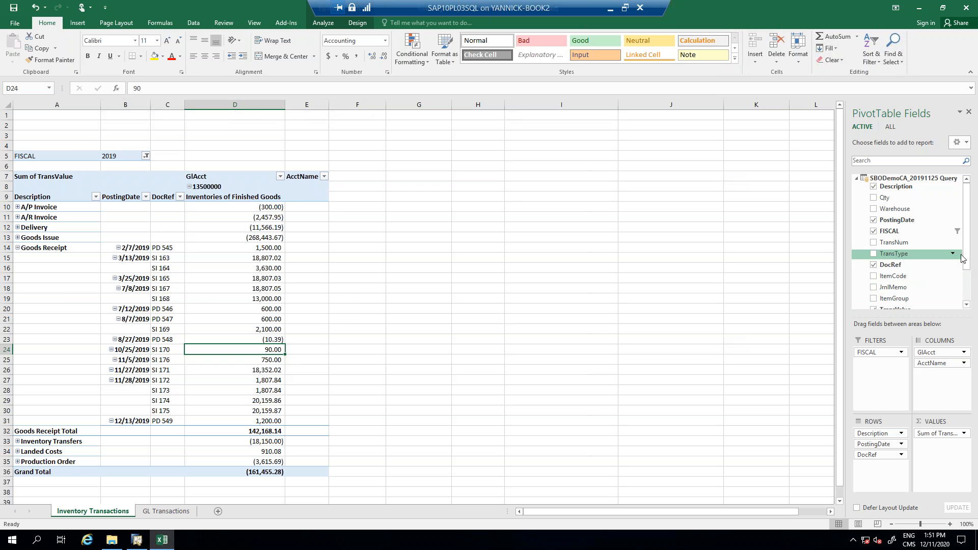
pyautogui.moveTo(967, 268); pyautogui.dragTo(967, 296)
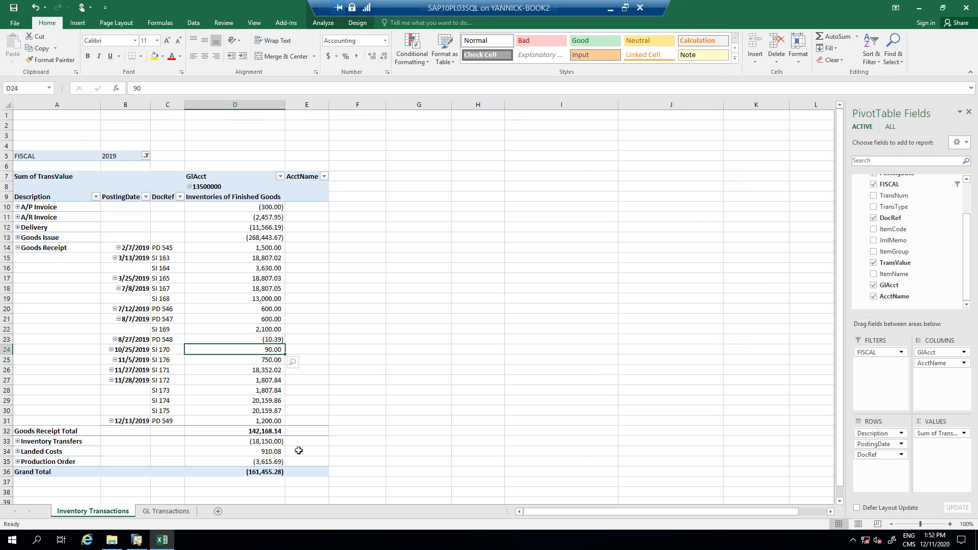
# Switch to SAP Business One, cancel the Inventory Audit Report criteria and review the available inventory transaction functions, including Inventory Revaluation.
pyautogui.click(136, 540)
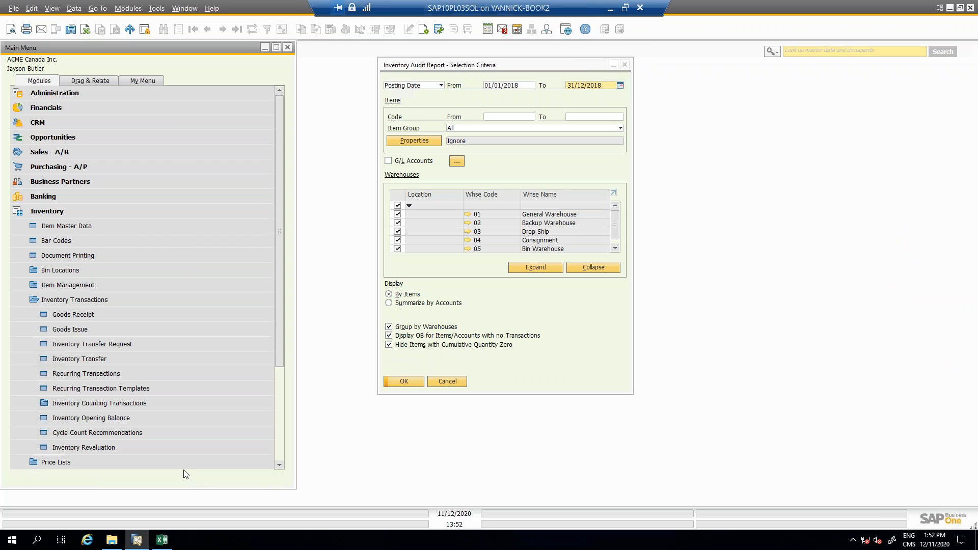
pyautogui.click(463, 384)
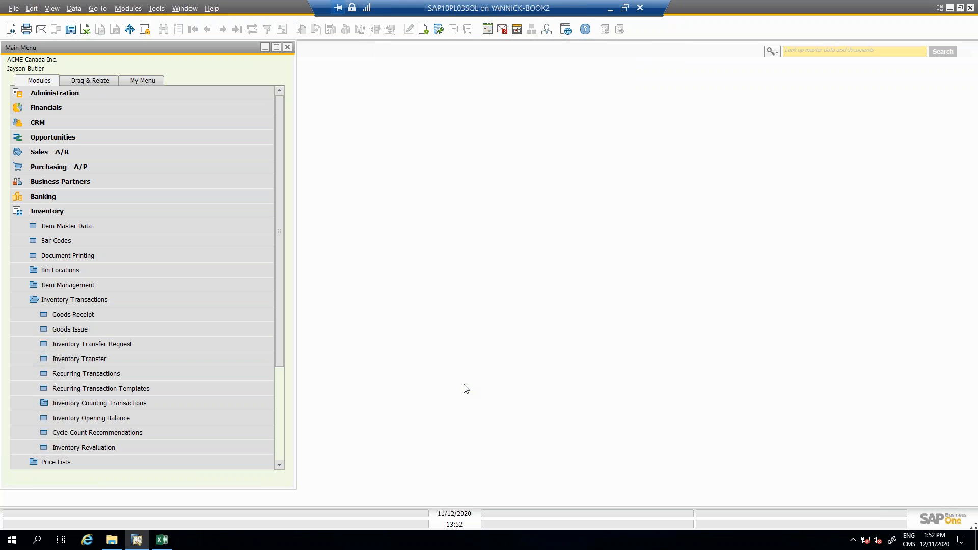
pyautogui.scroll(-2, 279, 388)
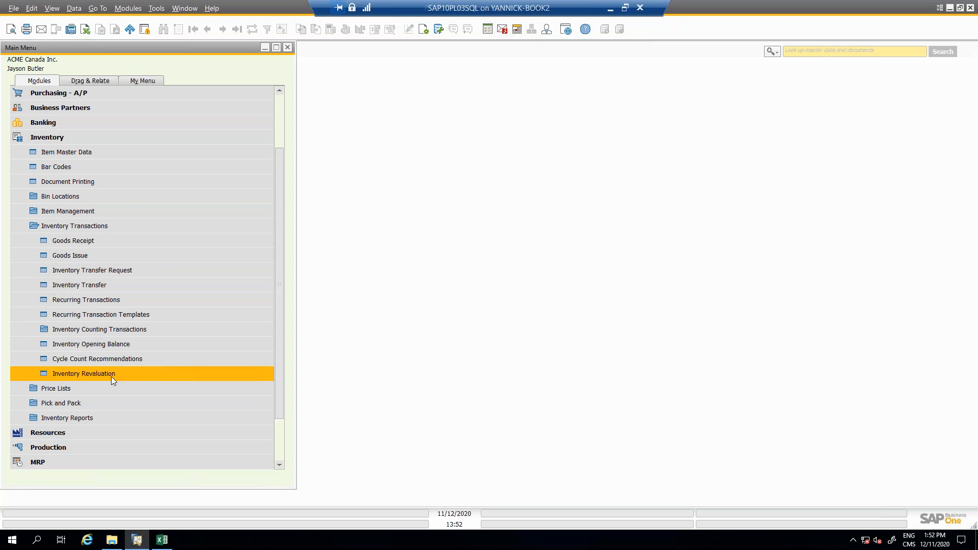
pyautogui.scroll(-1, 97, 245)
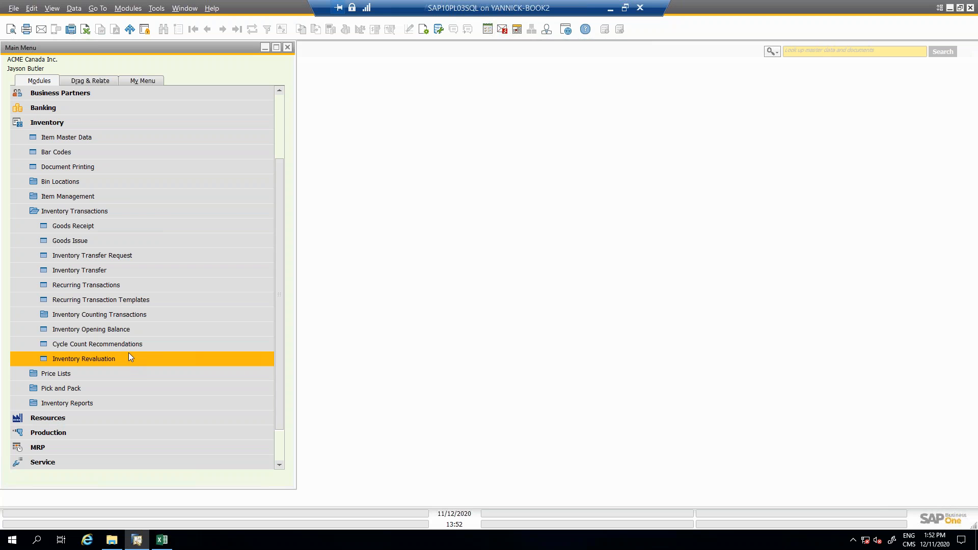
pyautogui.scroll(-3, 100, 215)
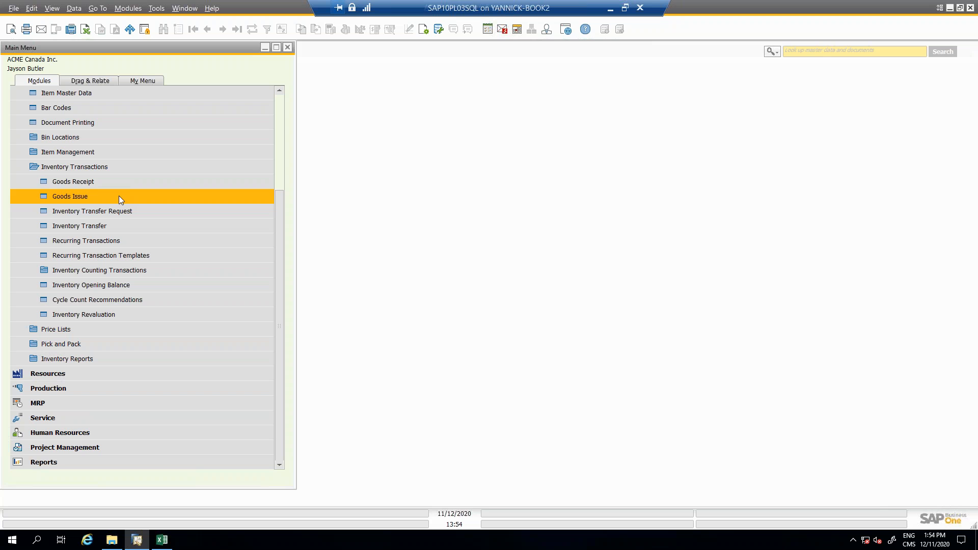
pyautogui.click(283, 101)
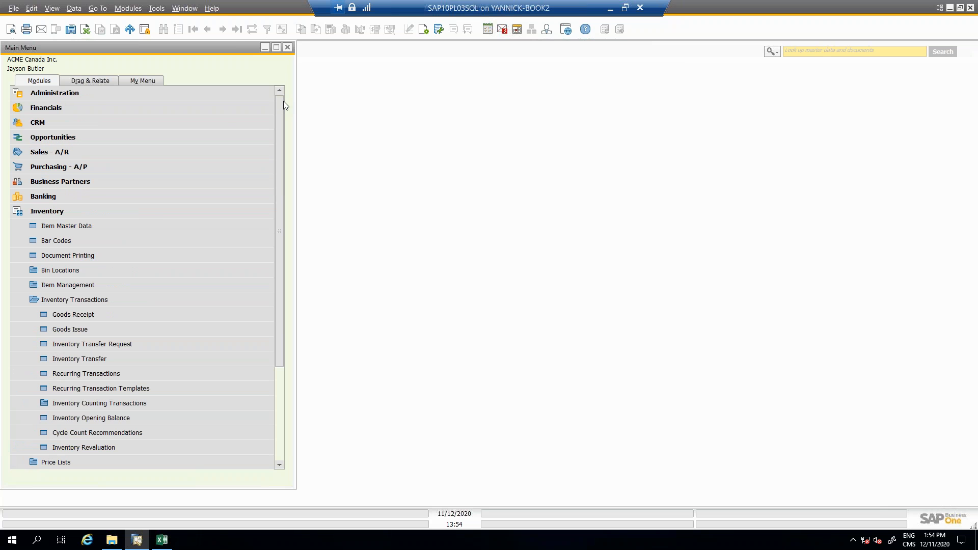
# Collapse the inventory transaction functions and open the Item Groups setup from the administration settings for inventory.
pyautogui.click(35, 301)
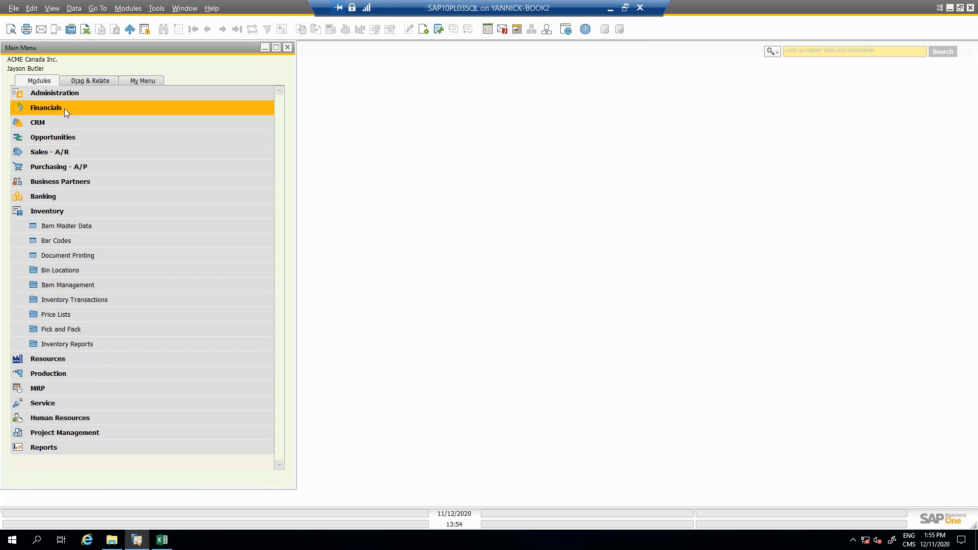
pyautogui.click(28, 100)
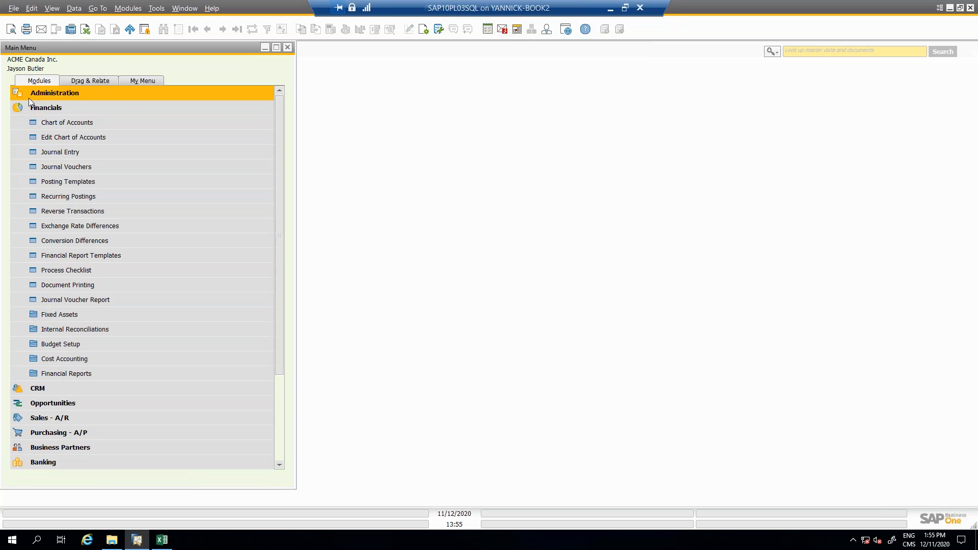
pyautogui.click(29, 98)
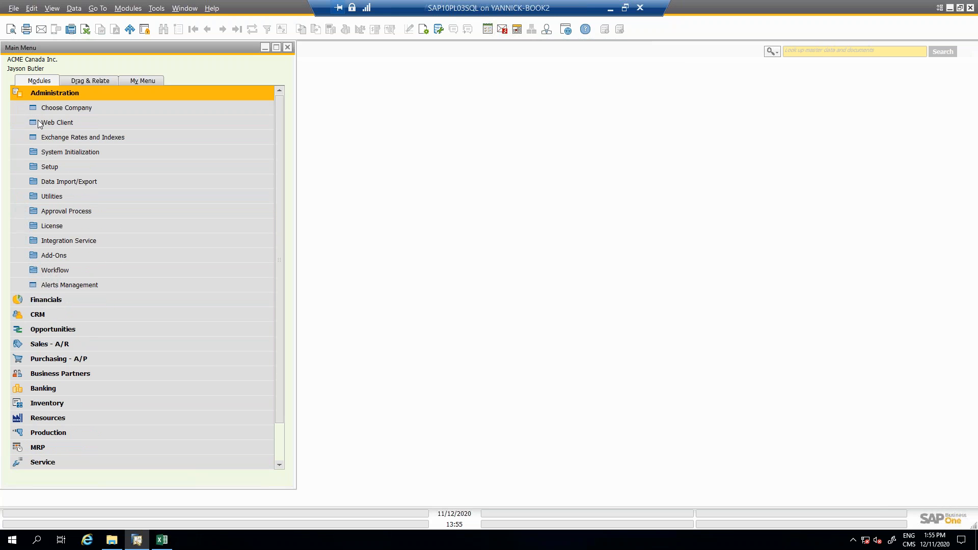
pyautogui.click(33, 156)
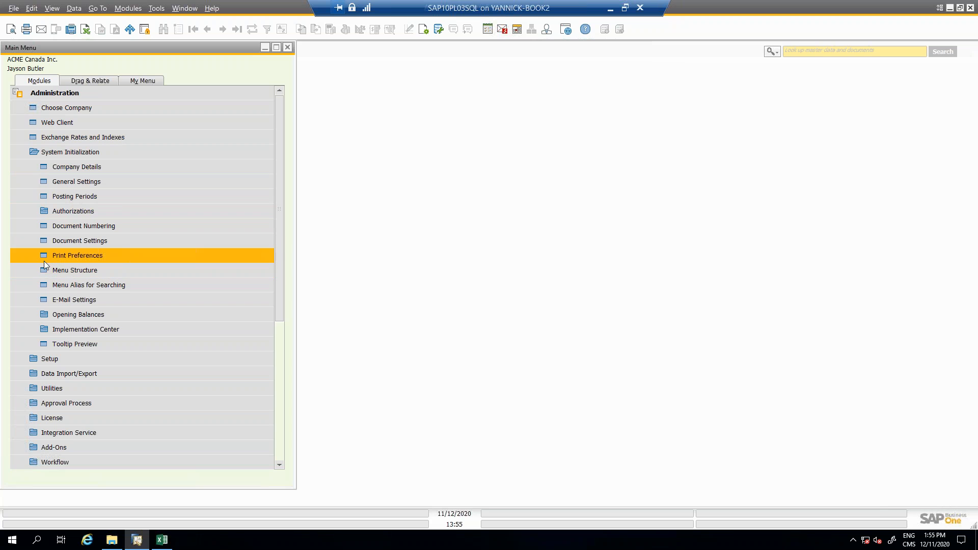
pyautogui.click(51, 359)
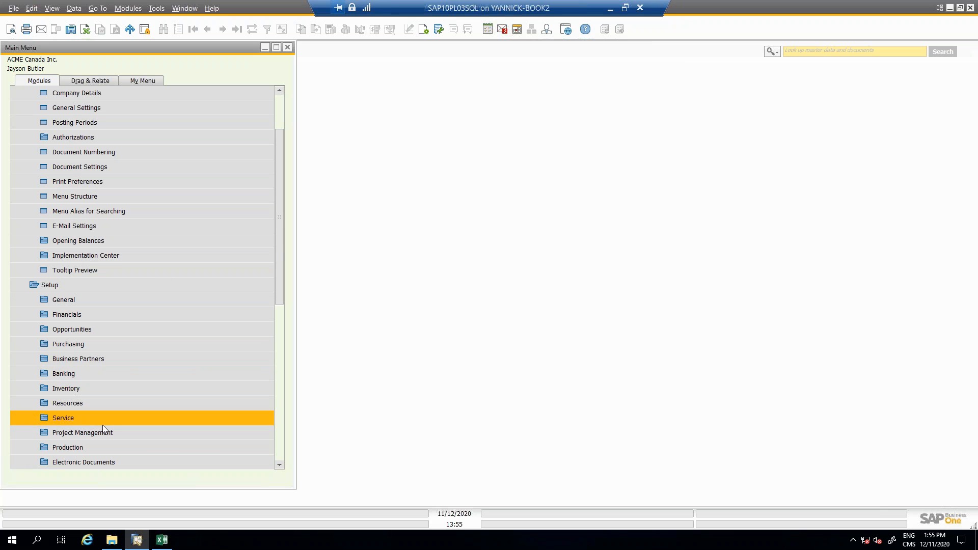
pyautogui.click(99, 391)
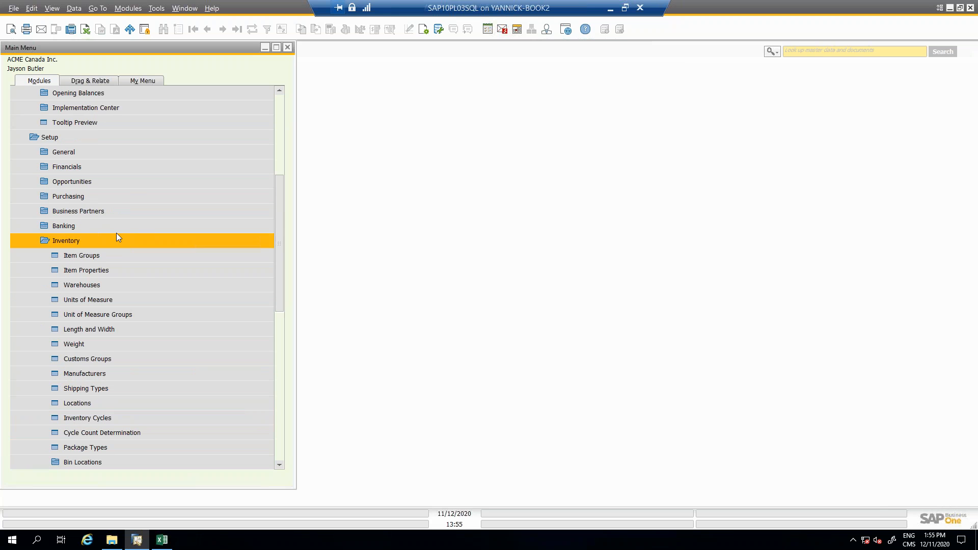
pyautogui.click(114, 258)
pyautogui.click(187, 87)
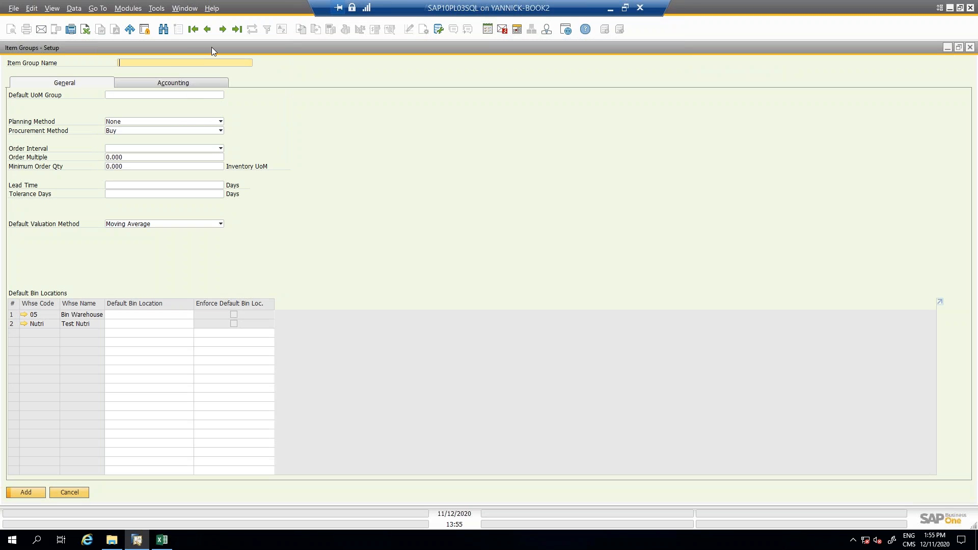
# Try to change the Storage item group's Inventory Account to 13600000 and close the setup without saving.
pyautogui.click(208, 31)
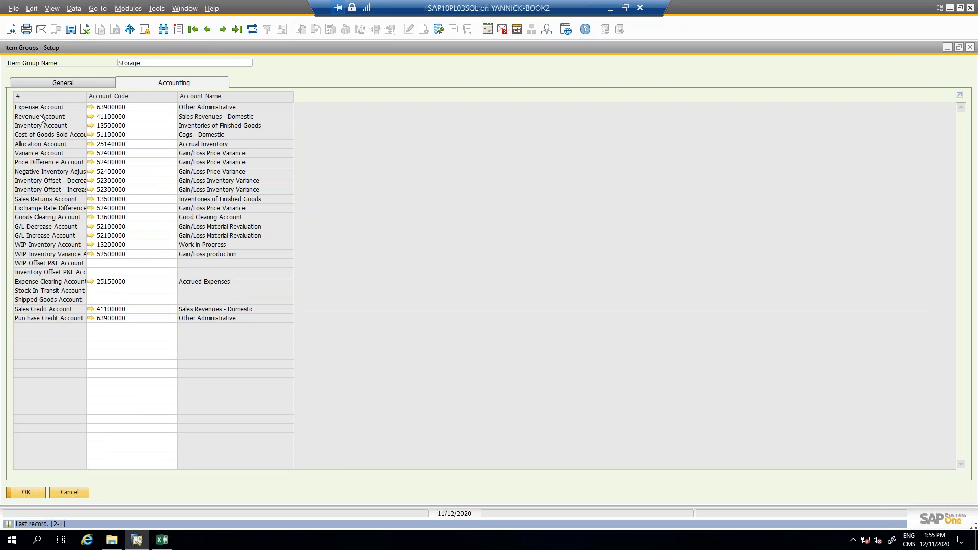
pyautogui.click(102, 127)
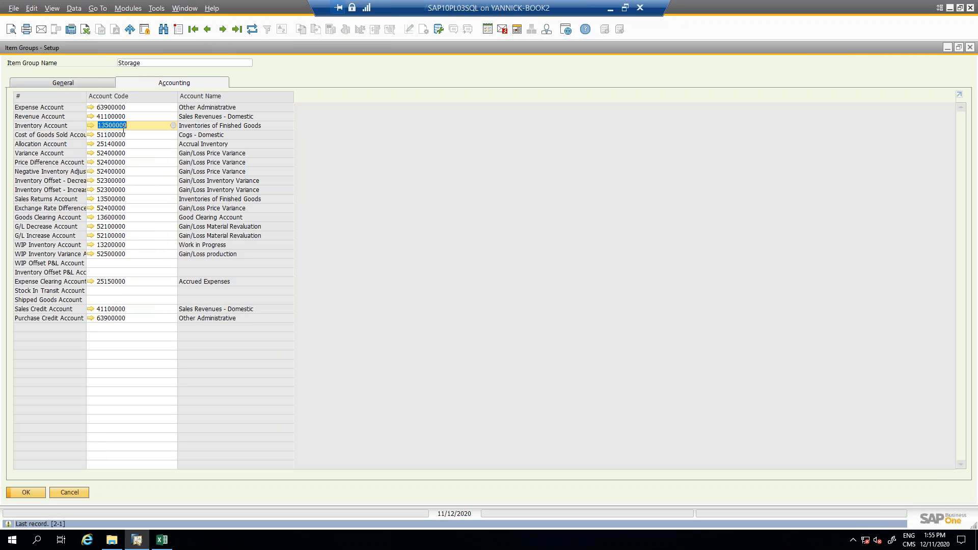
pyautogui.write('136')
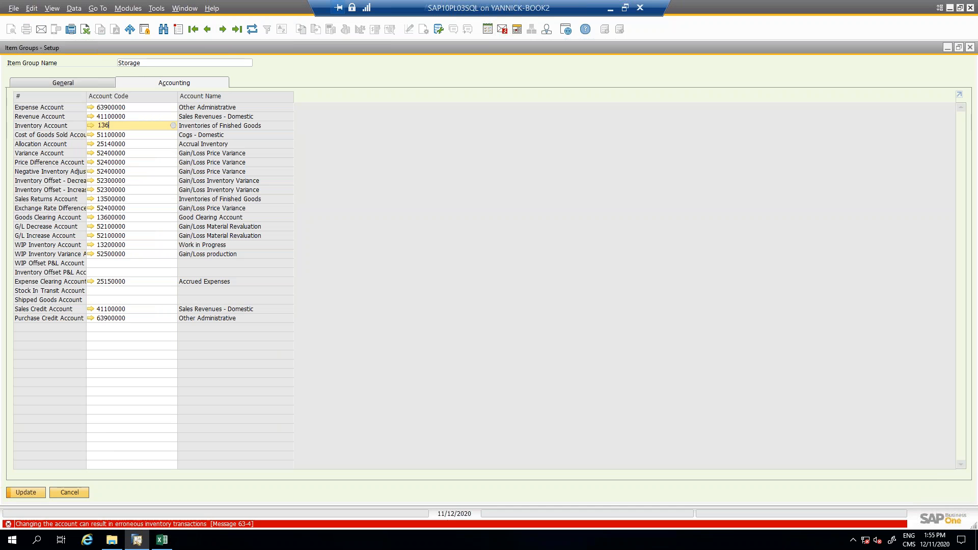
pyautogui.press('Tab')
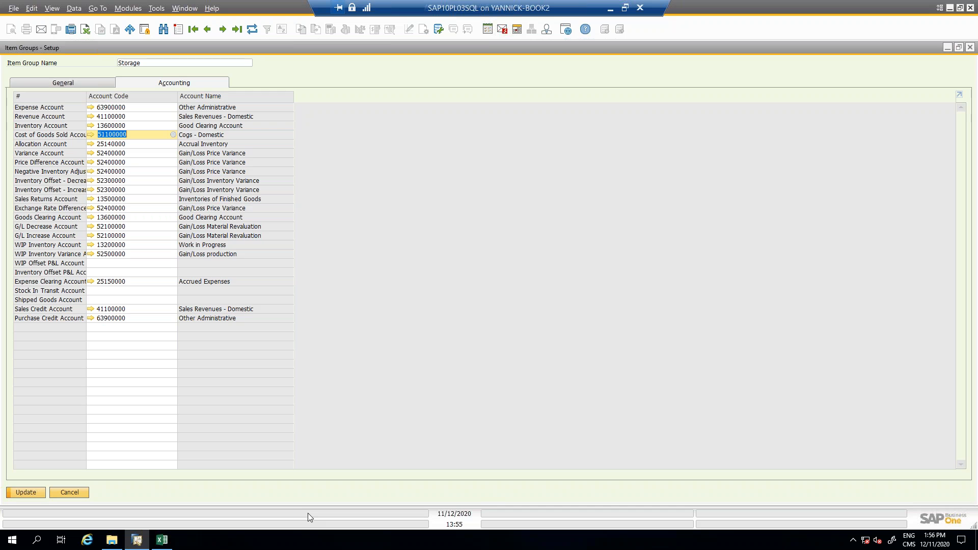
pyautogui.click(970, 47)
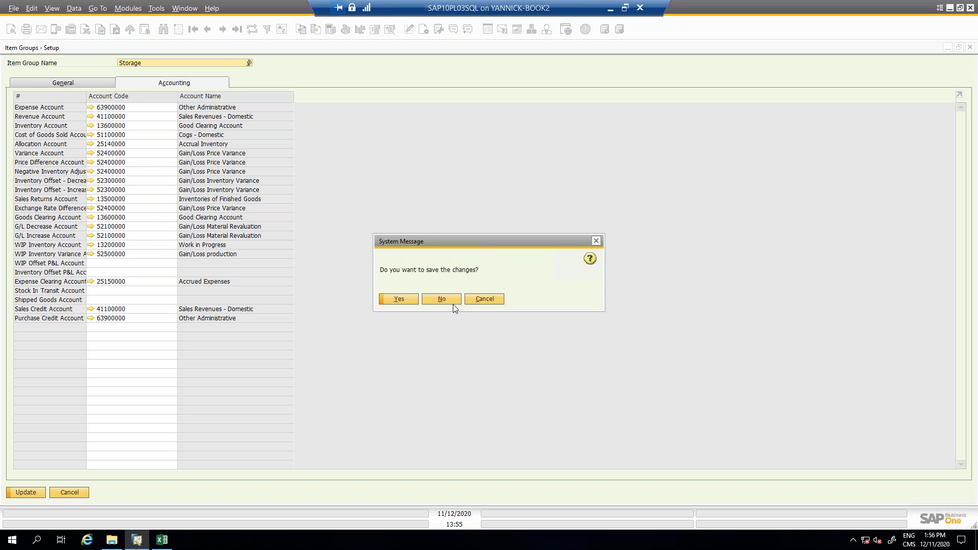
pyautogui.click(454, 302)
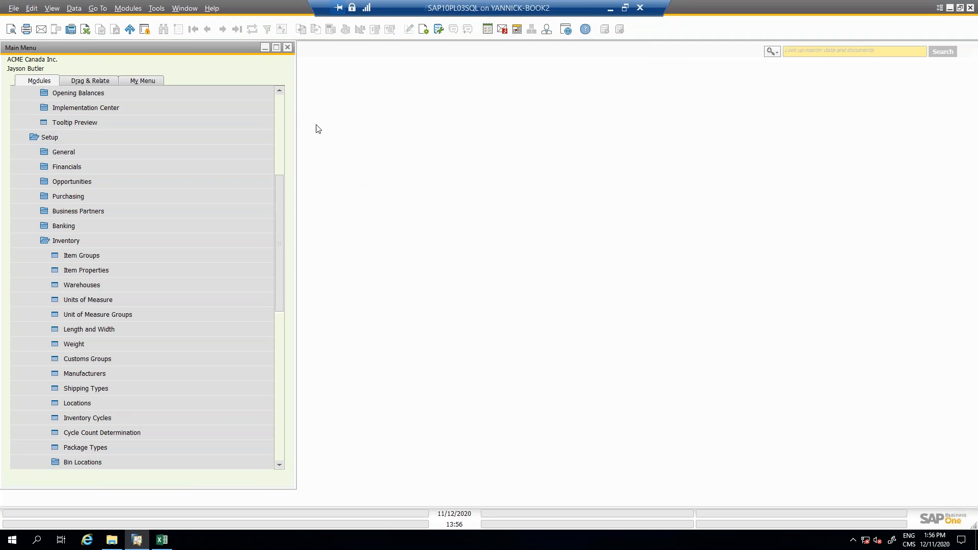
# Collapse the System Initialization and Setup folders and the whole Administration module.
pyautogui.click(280, 108)
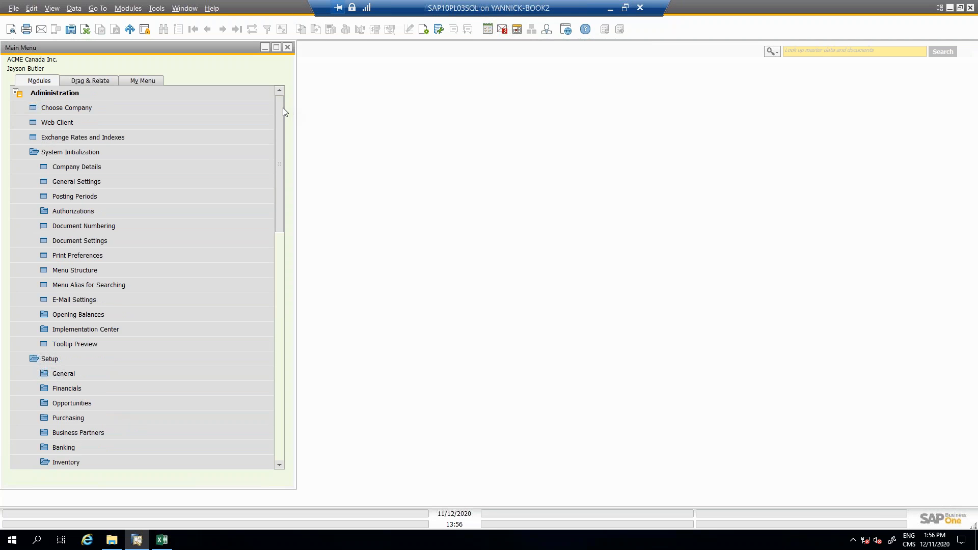
pyautogui.click(47, 155)
pyautogui.click(36, 168)
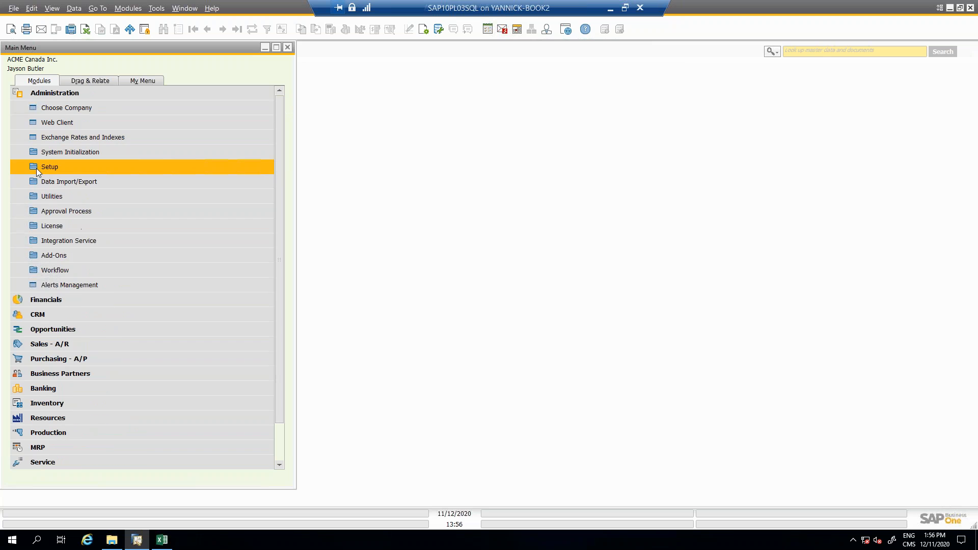
pyautogui.click(31, 93)
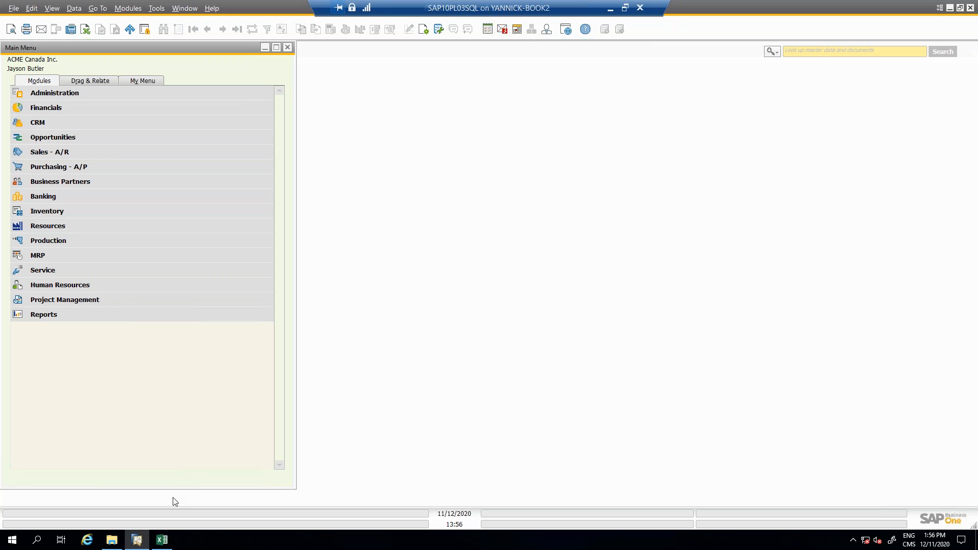
# Expand the Inventory module and review its Item Management and Inventory Transactions functions.
pyautogui.click(24, 210)
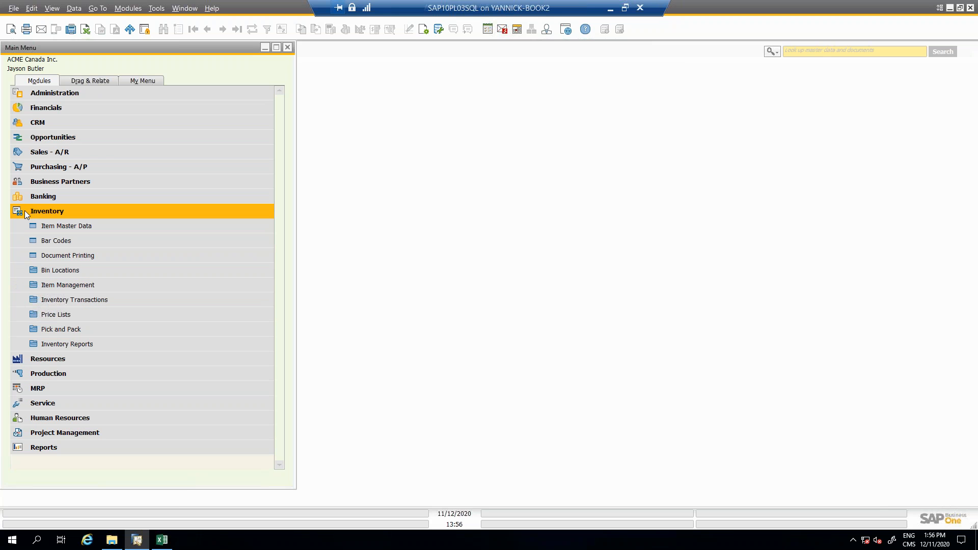
pyautogui.click(36, 289)
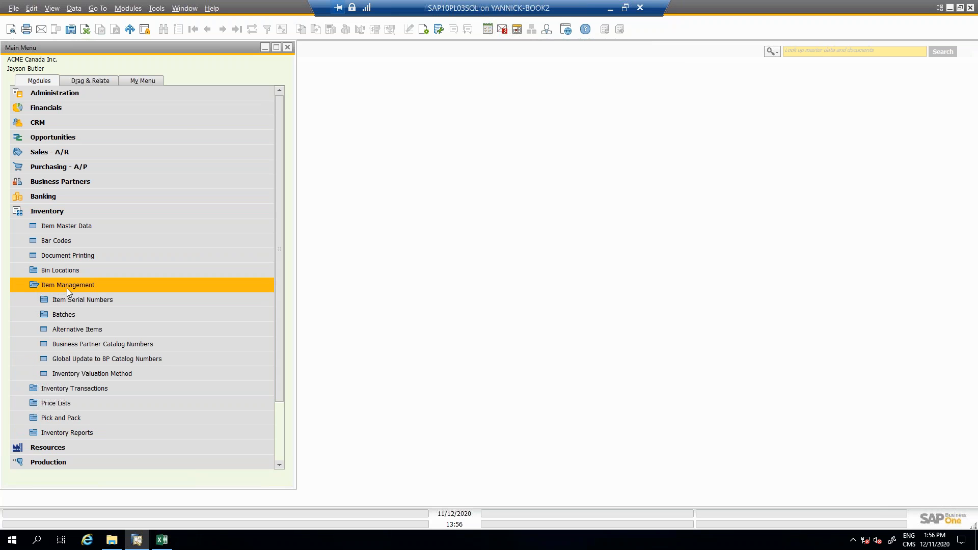
pyautogui.click(38, 287)
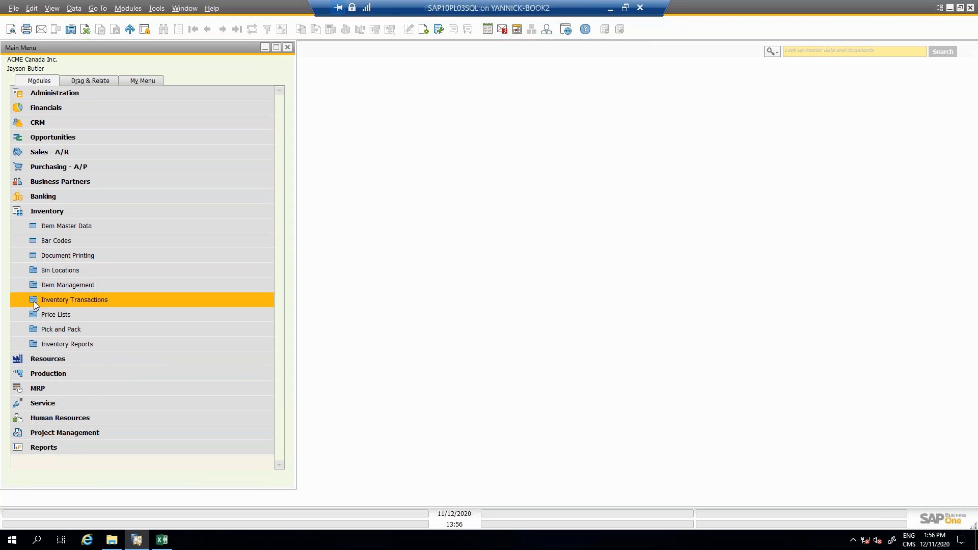
pyautogui.click(33, 301)
pyautogui.moveTo(277, 313); pyautogui.dragTo(277, 358)
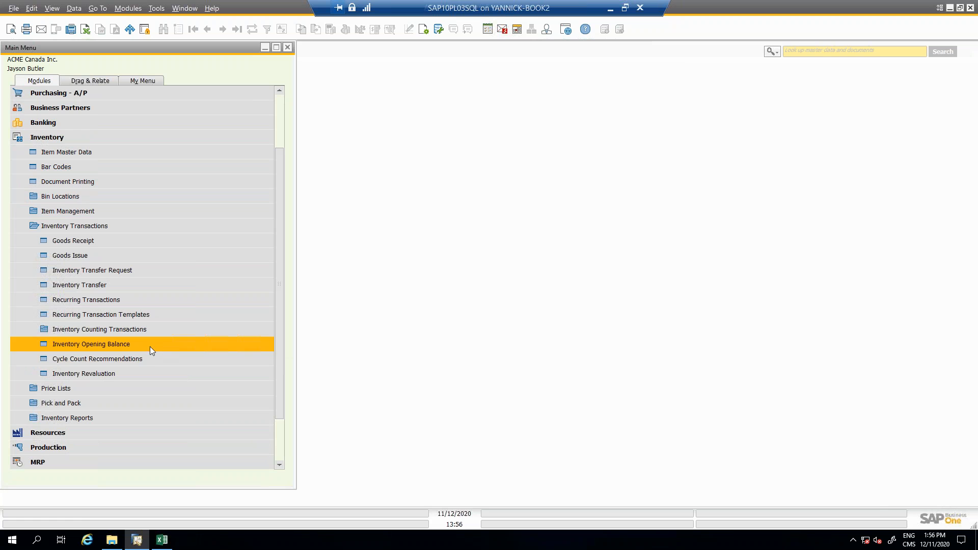
# Run the Batches and Serials Inventory Audit Report for all item groups and warehouses in List view, examine it and close its selection criteria.
pyautogui.click(36, 421)
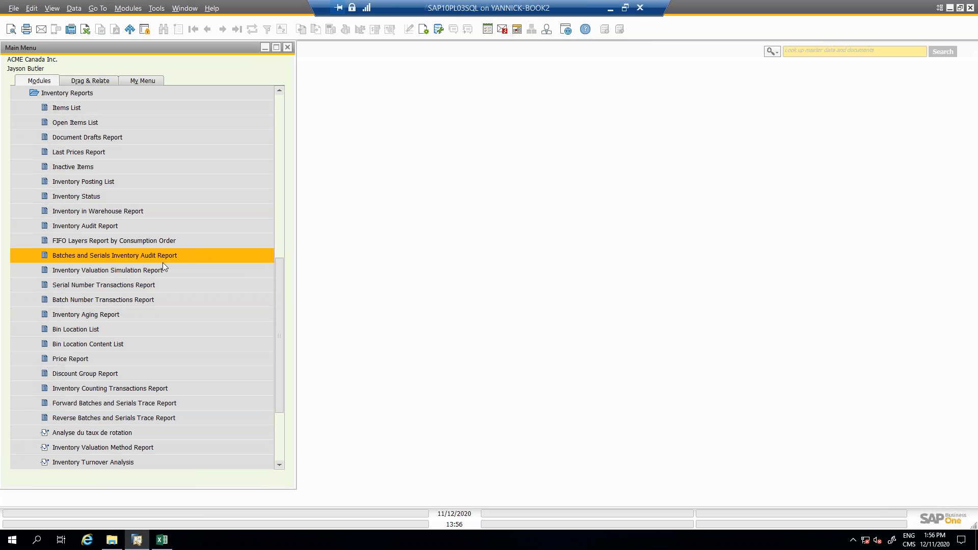
pyautogui.click(111, 258)
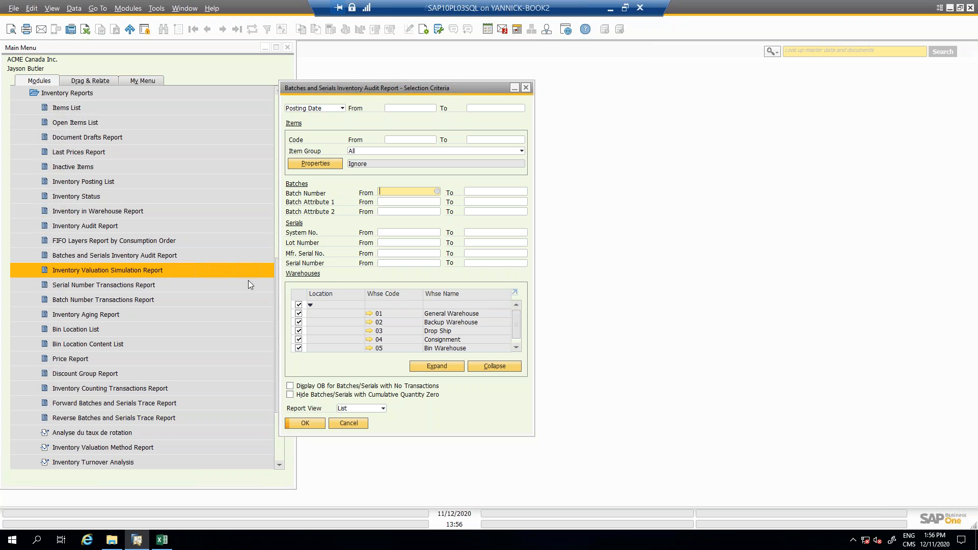
pyautogui.click(299, 423)
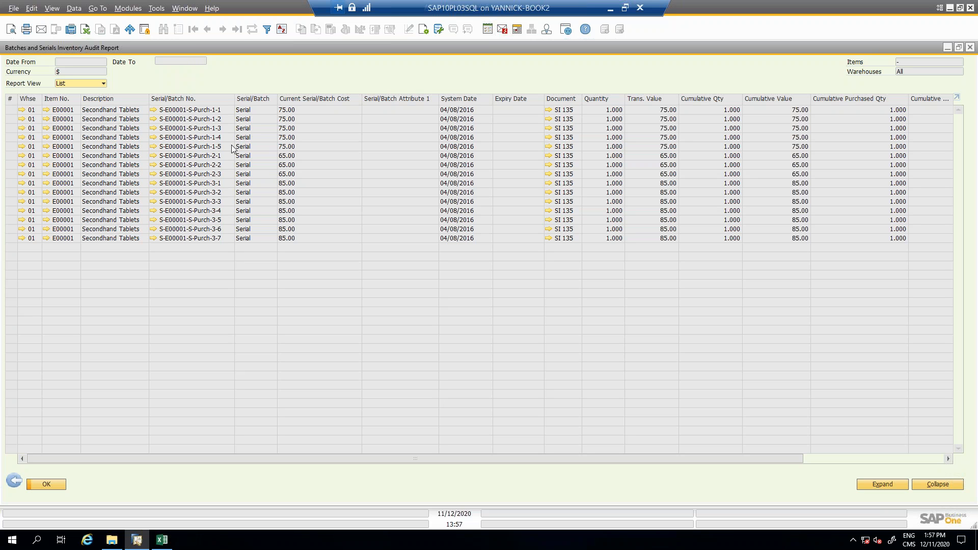
pyautogui.click(16, 481)
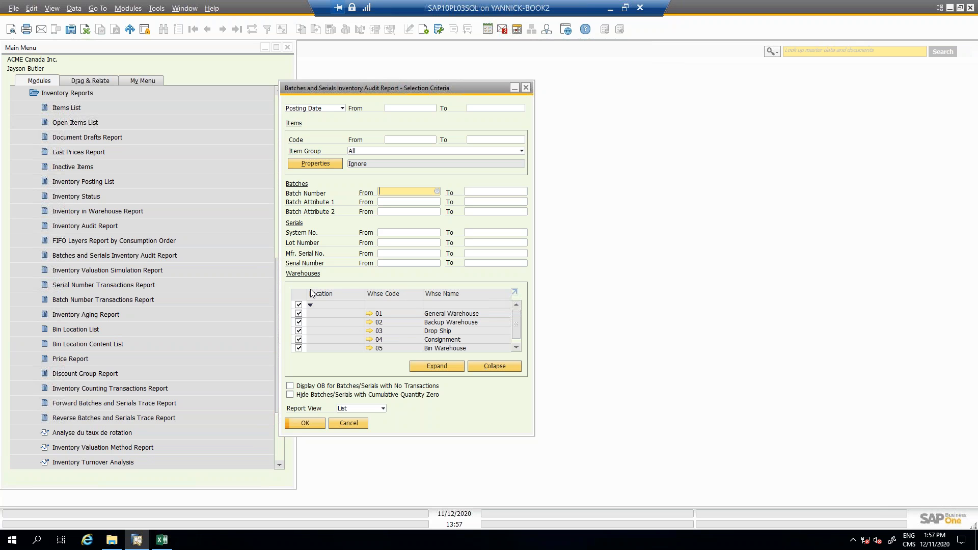
pyautogui.moveTo(387, 87); pyautogui.dragTo(457, 81)
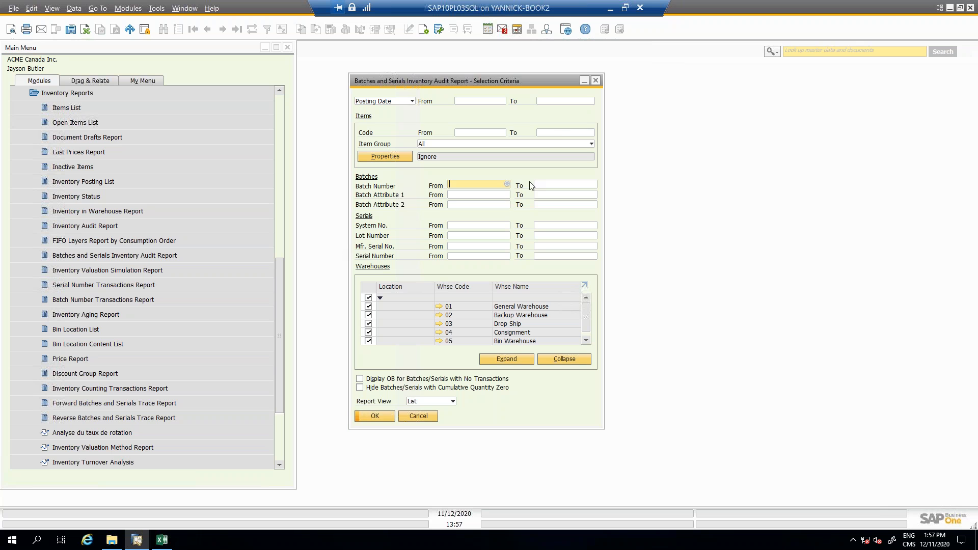
pyautogui.click(595, 82)
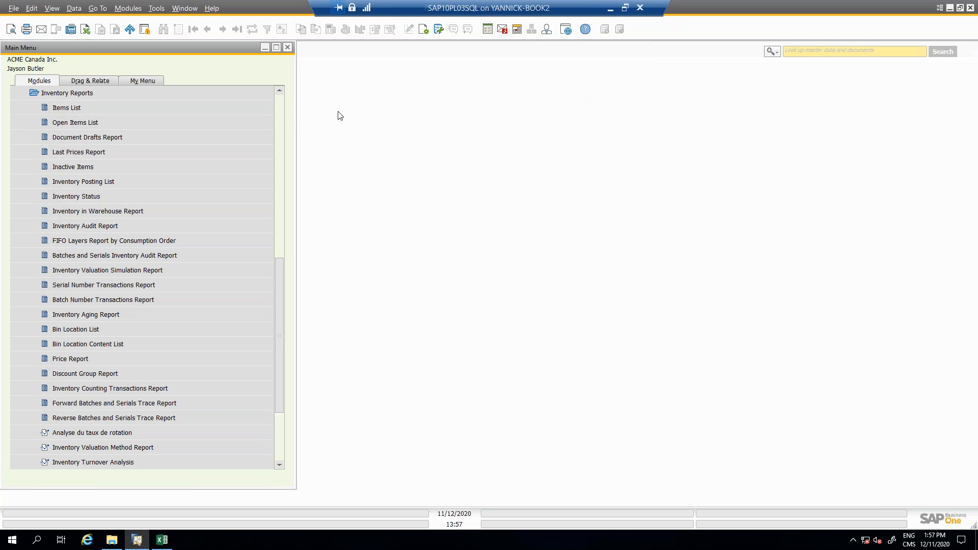
# Collapse the Inventory module so only the top-level modules are listed.
pyautogui.click(283, 103)
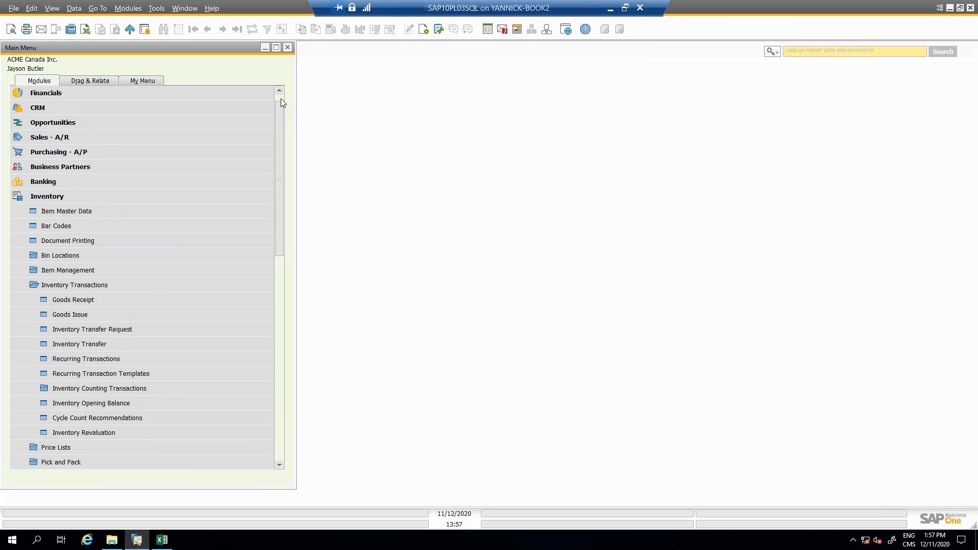
pyautogui.click(280, 98)
pyautogui.click(71, 213)
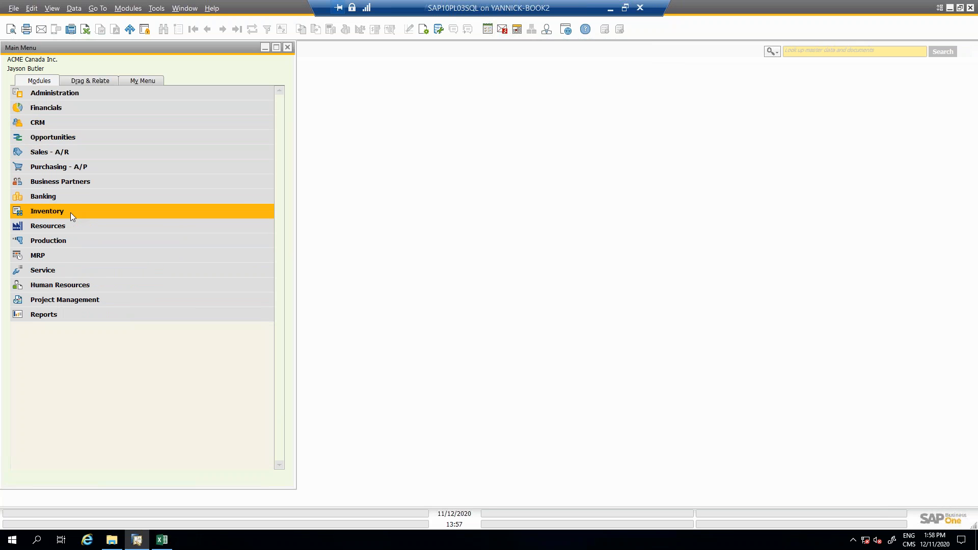